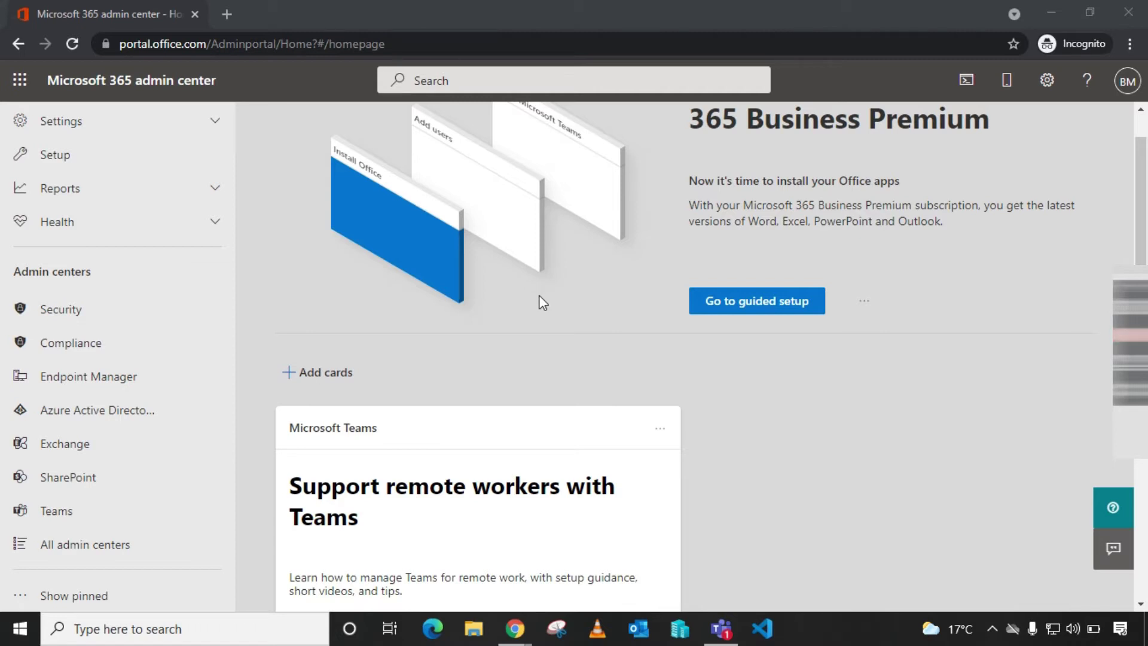
# Go from Admin centers > Exchange to the Classic Exchange admin center dashboard.
pyautogui.click(64, 452)
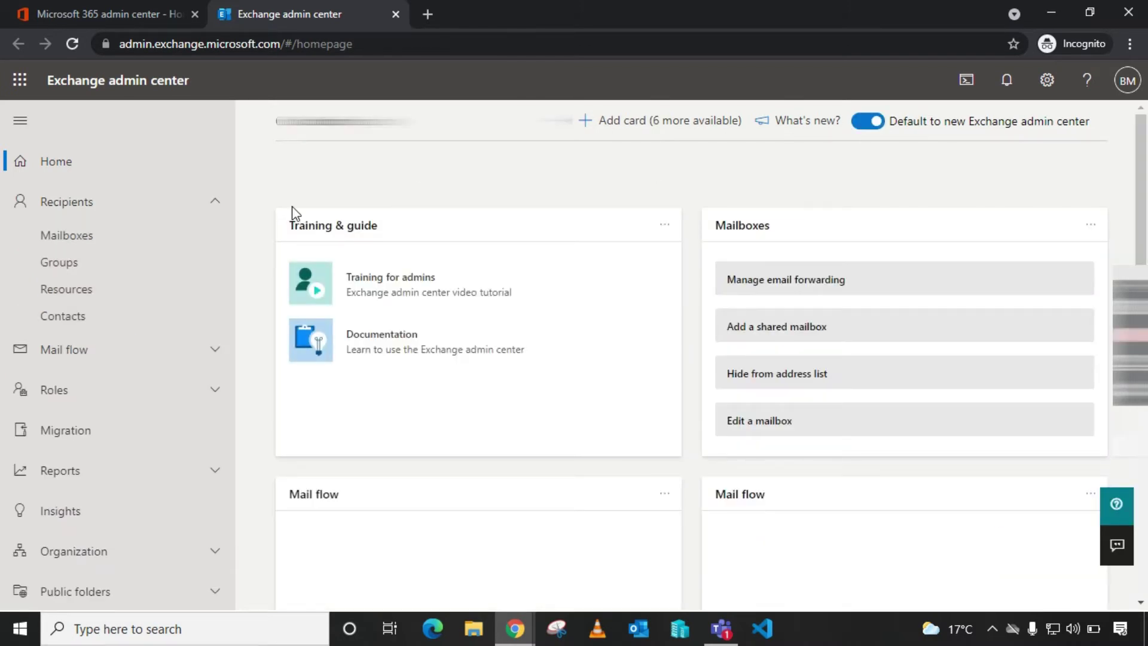
pyautogui.moveTo(240, 338); pyautogui.dragTo(244, 459)
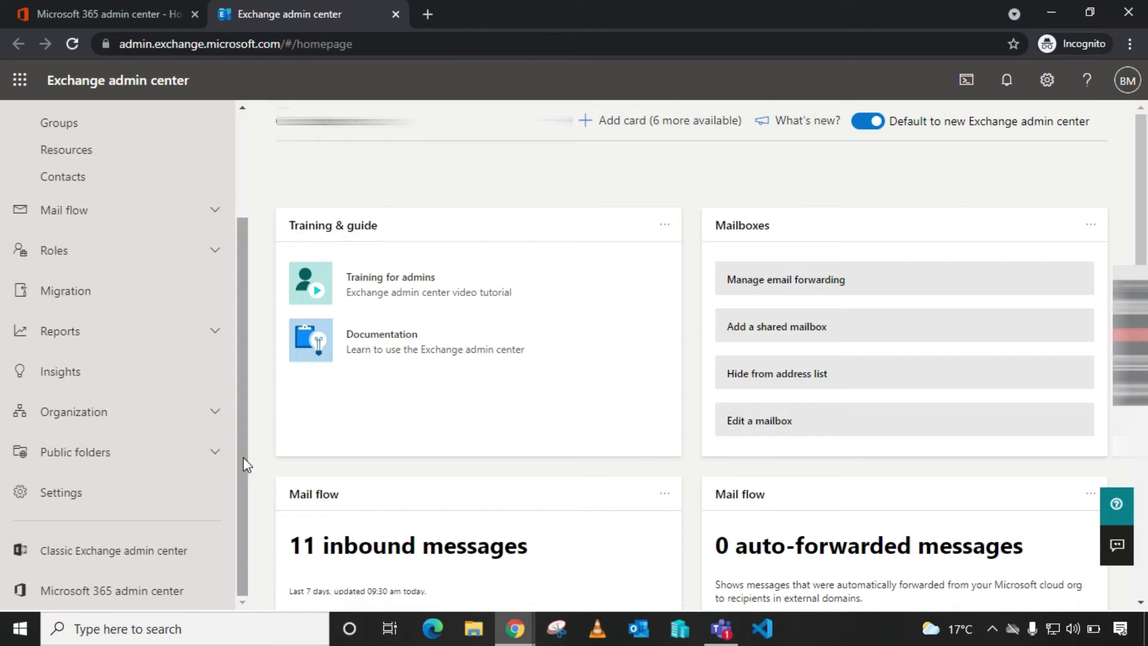
pyautogui.click(108, 560)
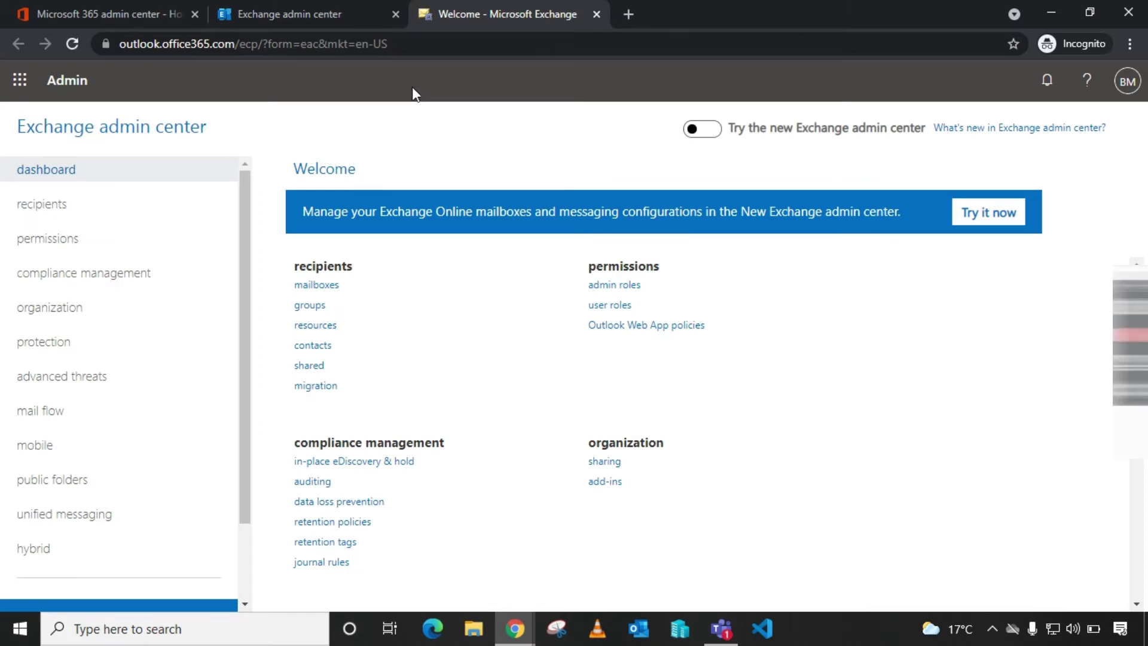
# Show compliance management's retention tags list and the + menu of new tag types.
pyautogui.click(119, 276)
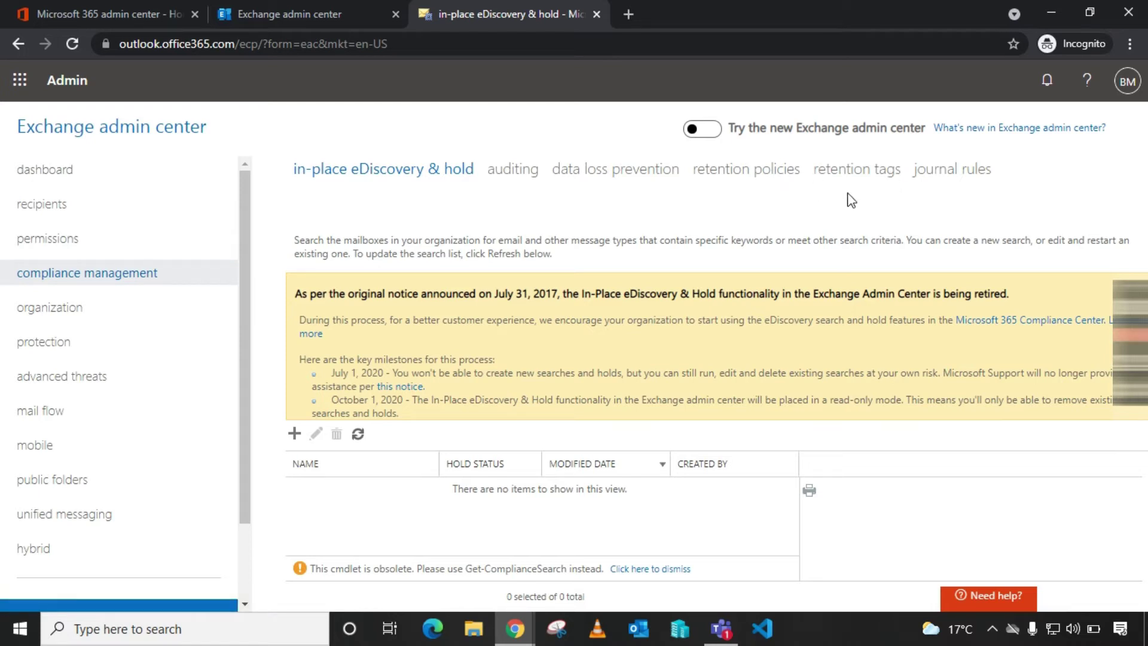
pyautogui.click(851, 172)
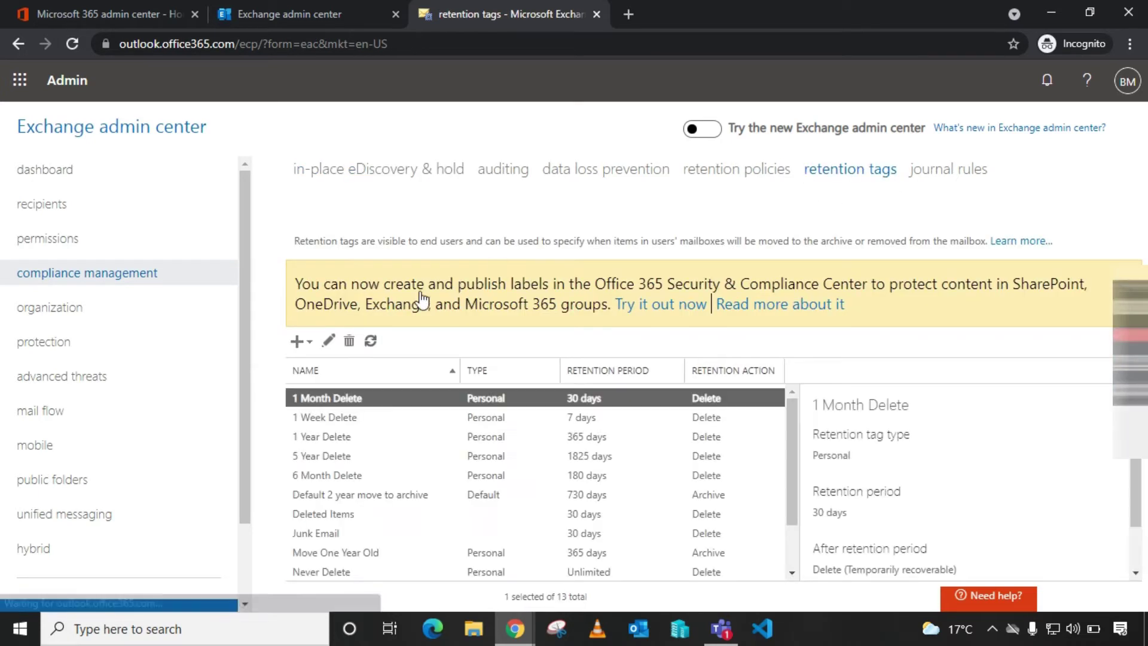
pyautogui.click(300, 341)
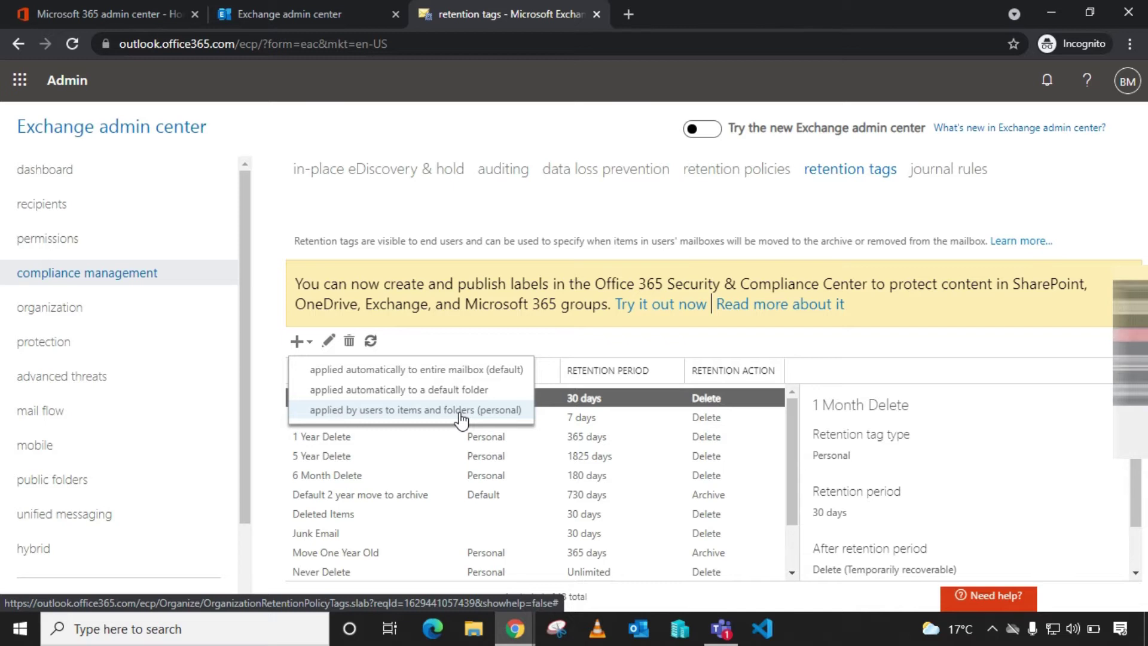
# Define a whole-mailbox default tag '2 Years Archive' that moves items to archive after 730 days.
pyautogui.click(369, 371)
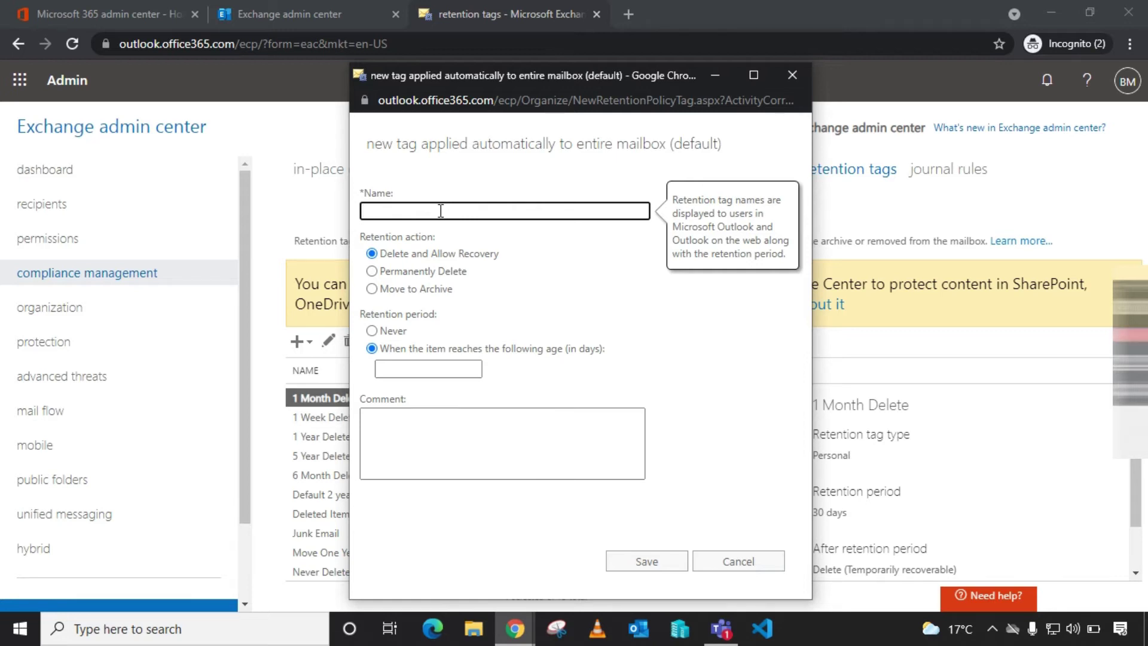
pyautogui.write('2 Years Arch')
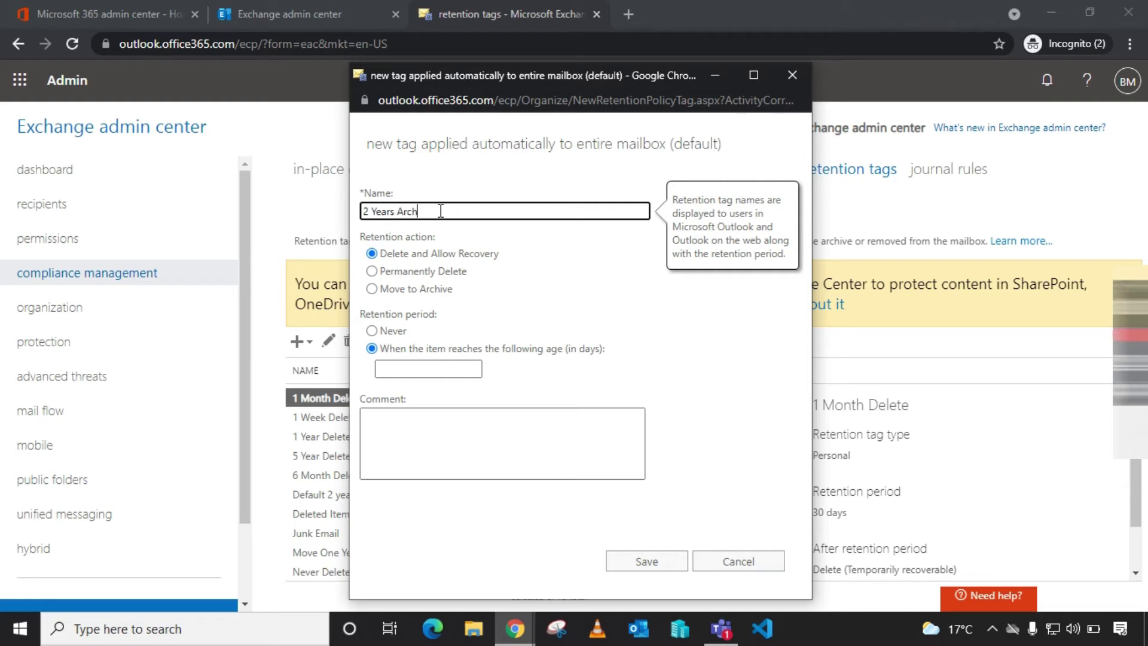
pyautogui.write('ive')
pyautogui.moveTo(426, 242)
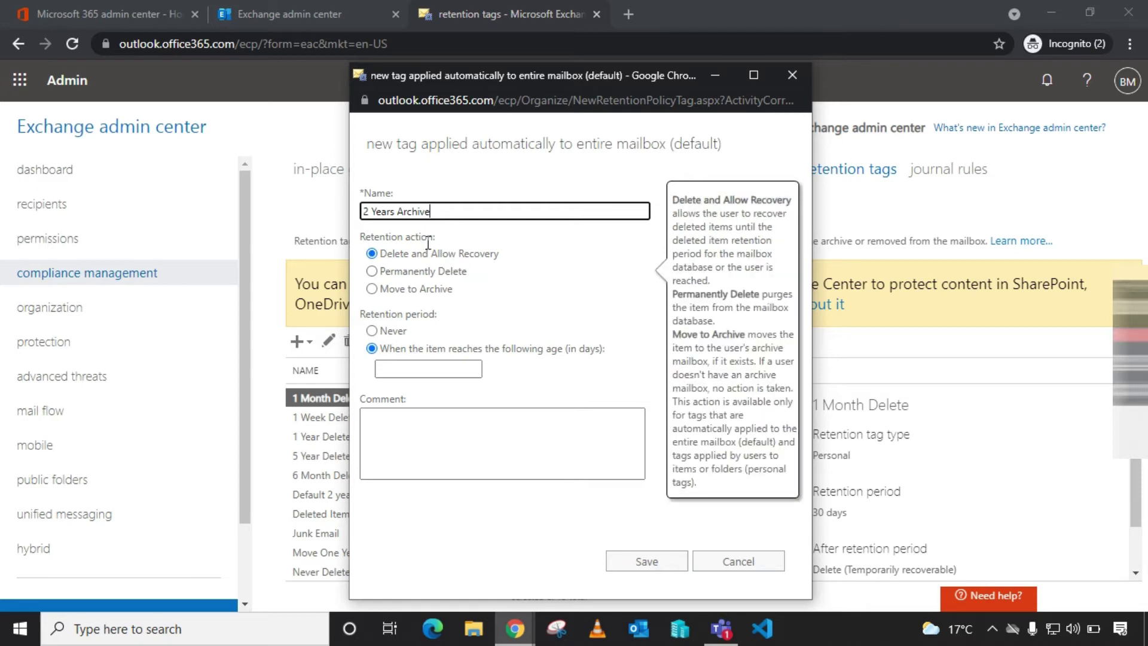
pyautogui.click(412, 290)
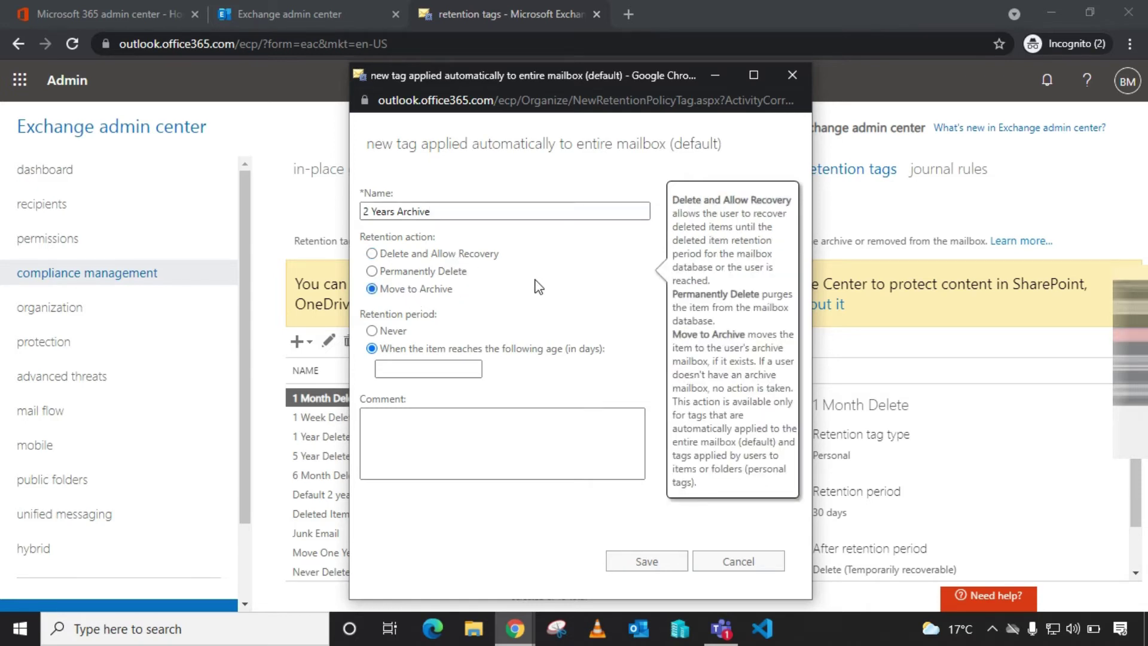
pyautogui.click(445, 369)
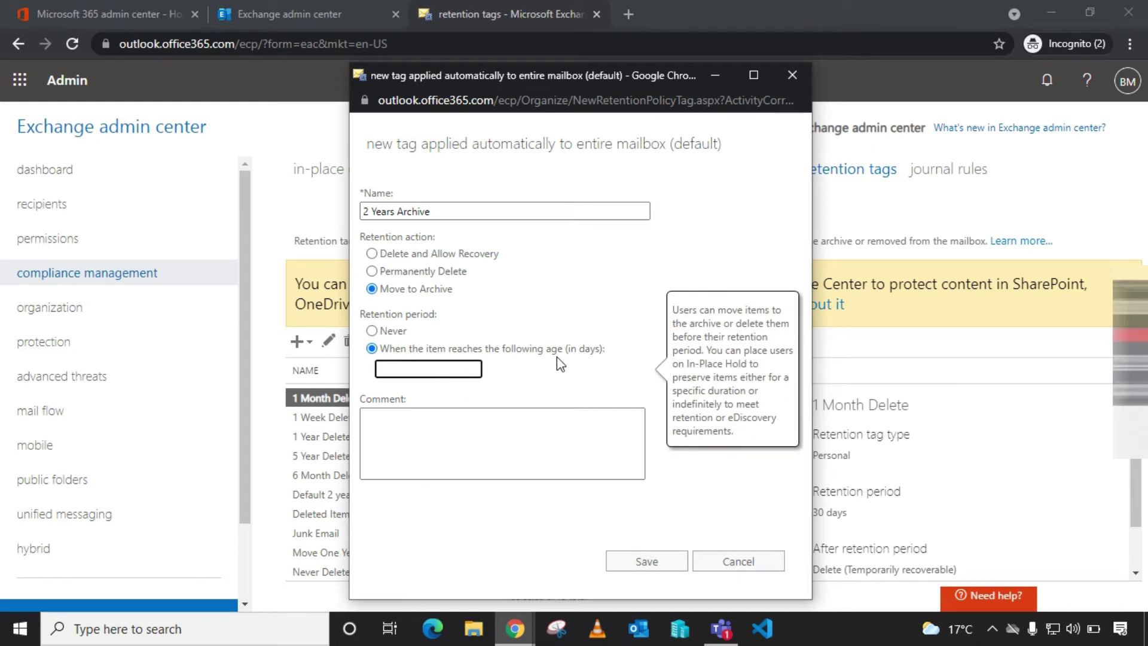
pyautogui.moveTo(559, 362)
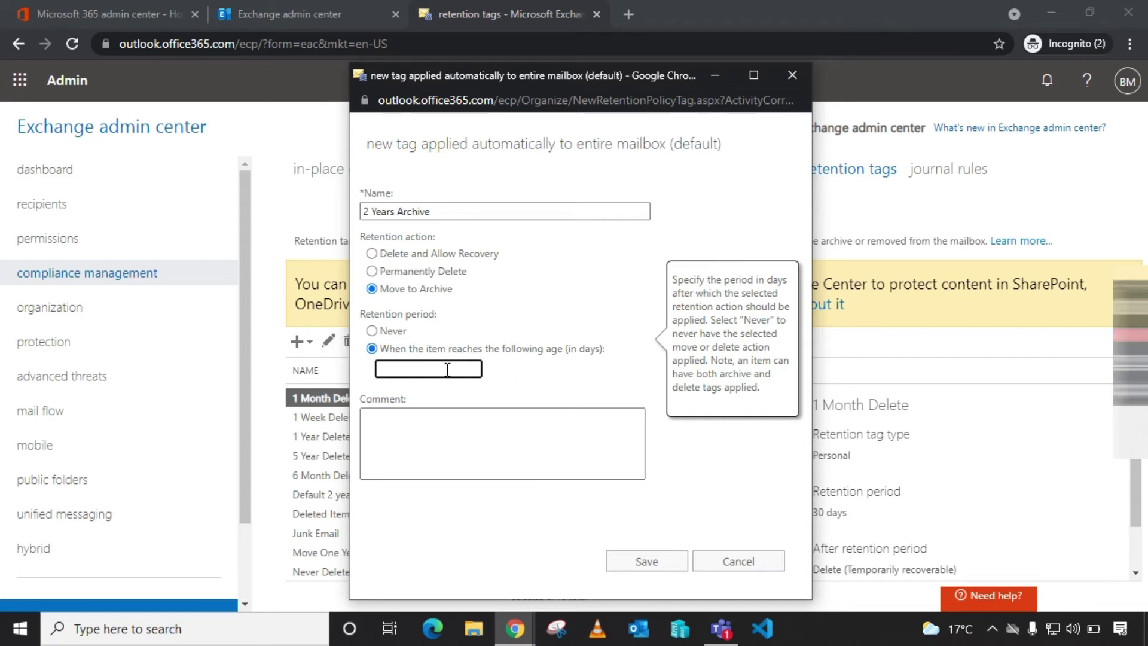
pyautogui.write('730')
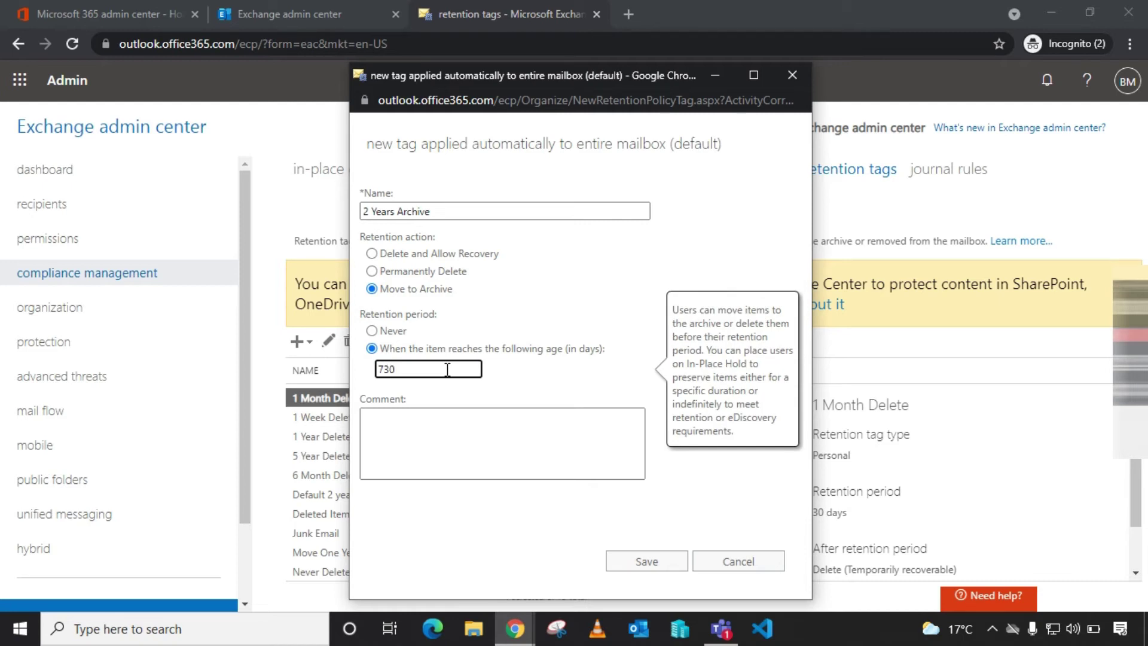
# Add the comment 'Content 2 years old move to the archive mailbox' and save the tag.
pyautogui.click(431, 430)
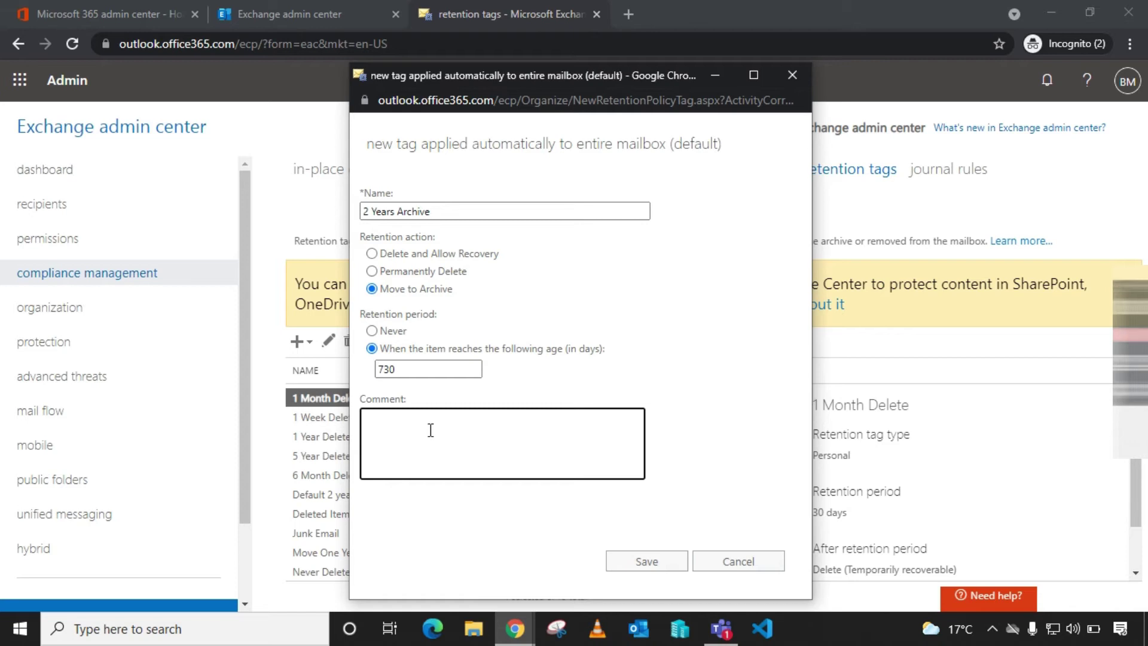
pyautogui.write('Content 2 years old ')
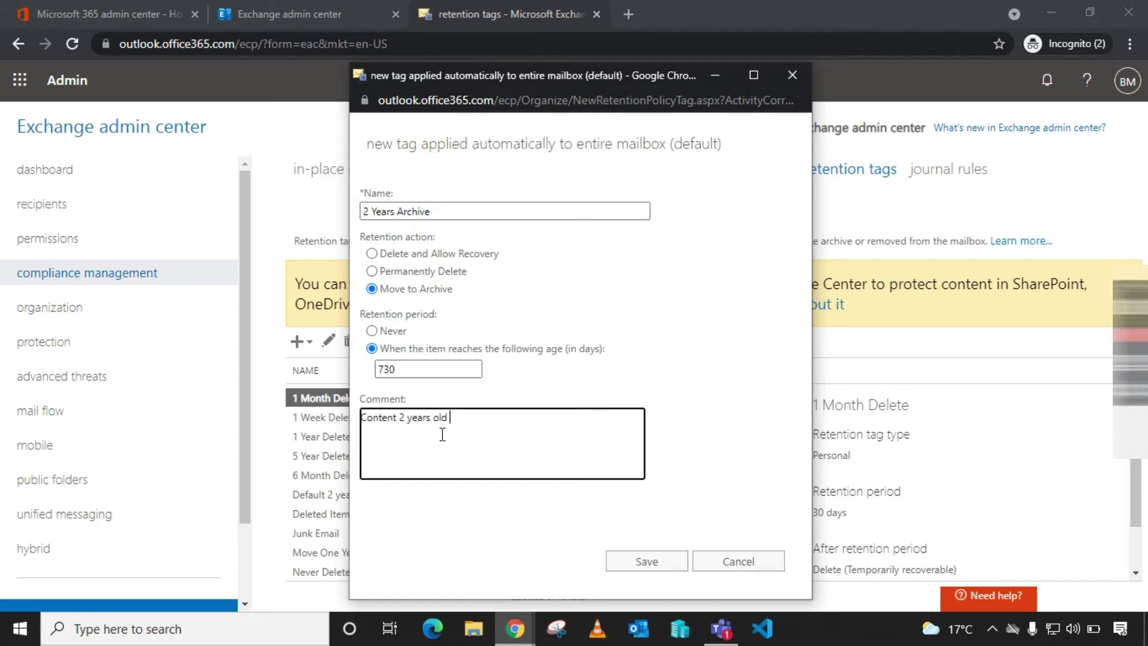
pyautogui.write('move to th')
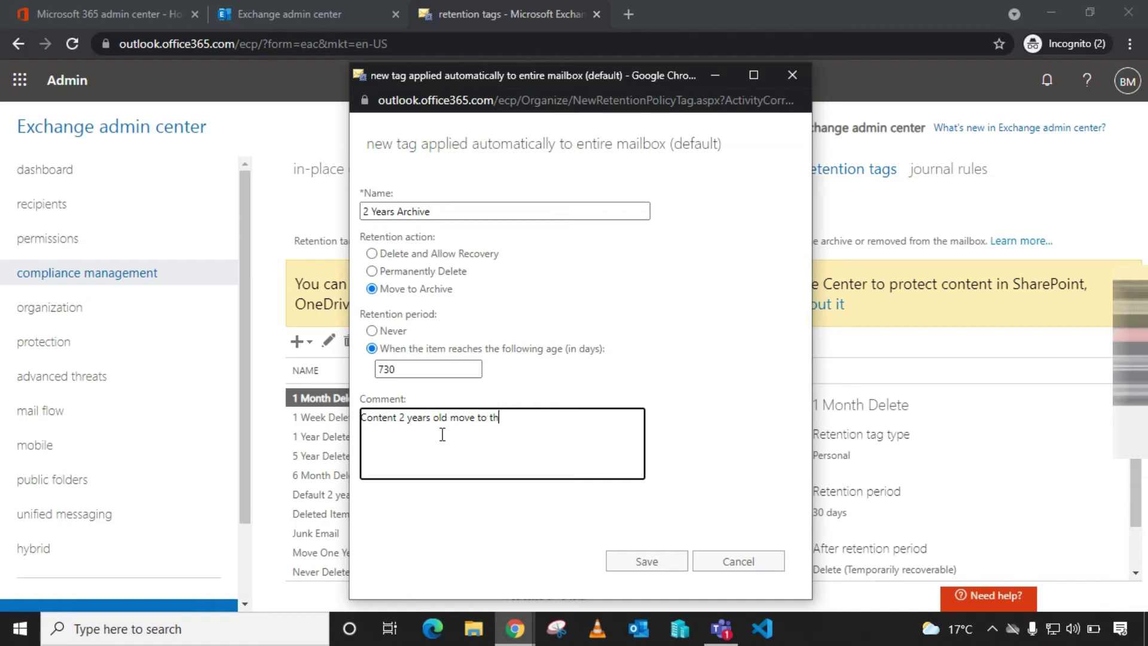
pyautogui.write('e archive mailbox')
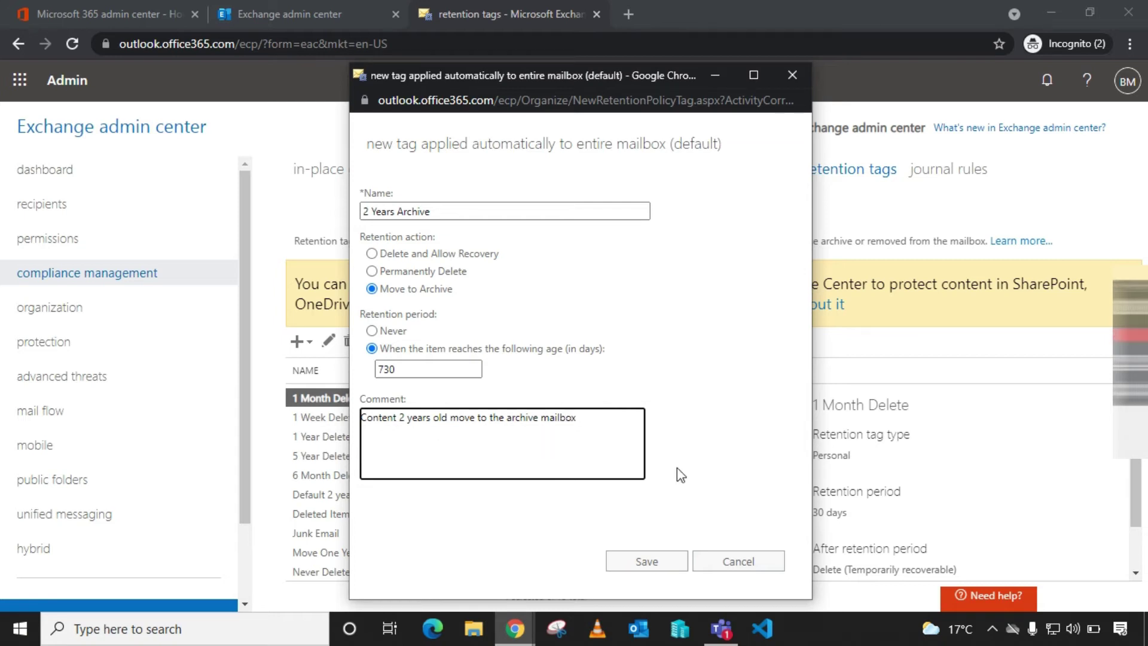
pyautogui.click(665, 563)
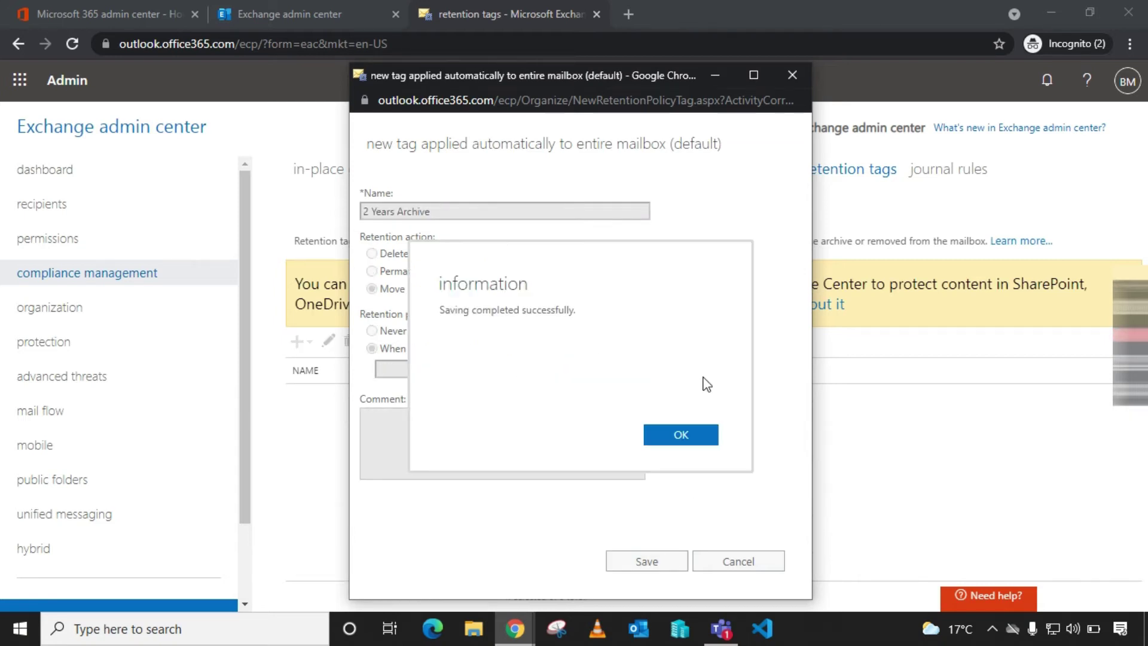
# Dismiss the save confirmation and switch to the retention policies list.
pyautogui.click(708, 441)
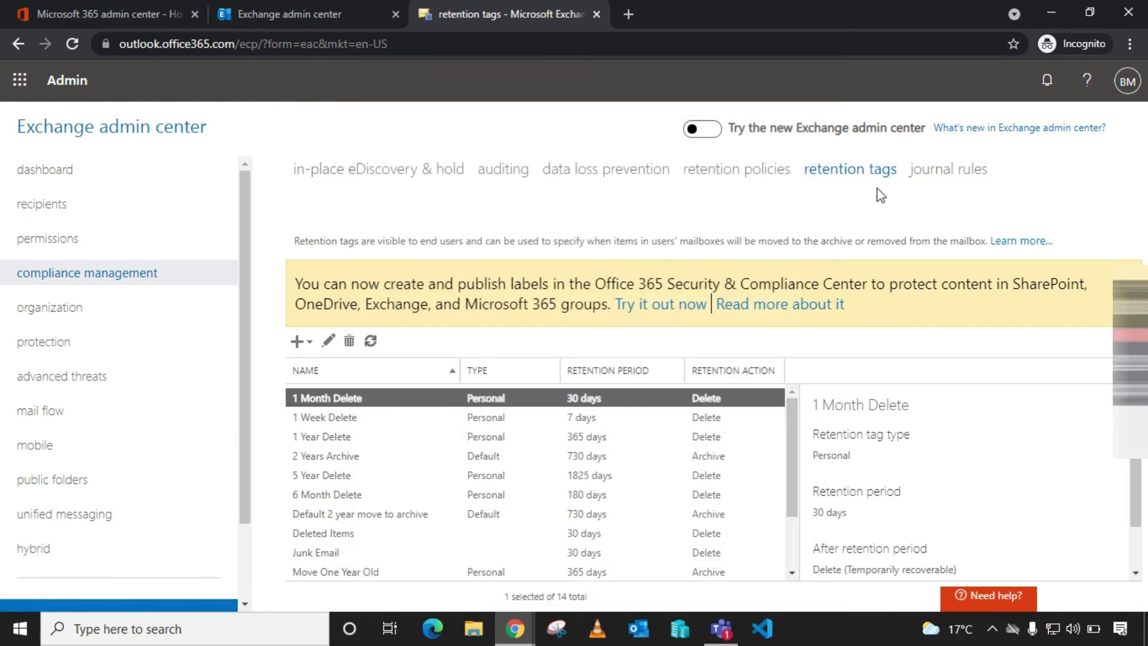
pyautogui.click(740, 175)
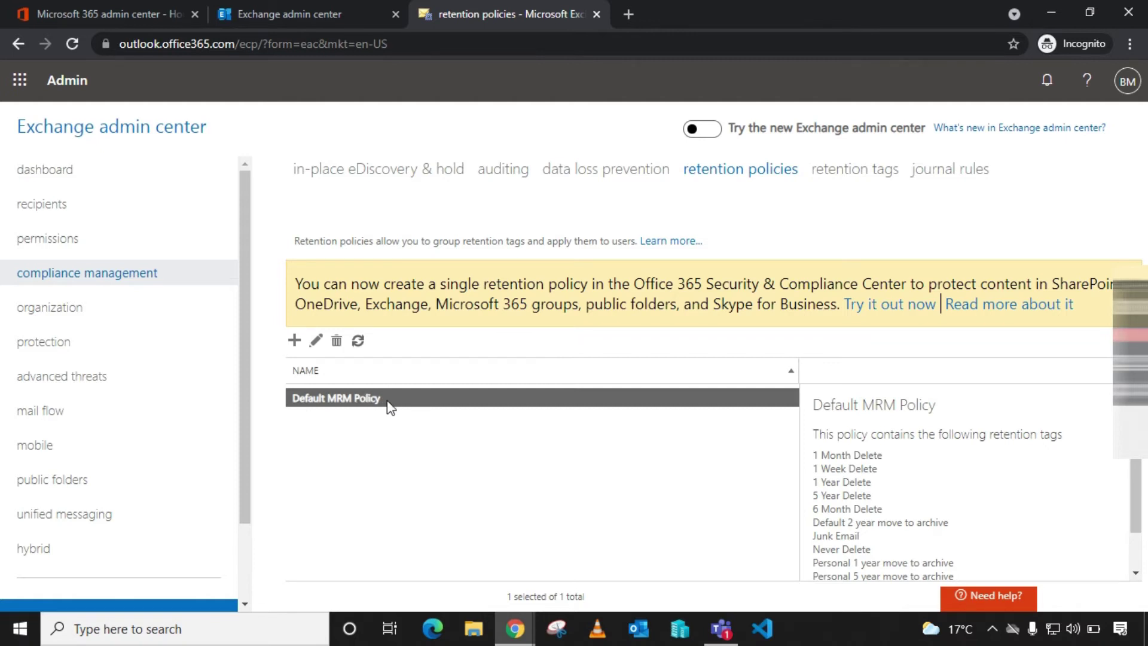
# Start a new retention policy named 'Archiving Custom Policy'.
pyautogui.click(295, 340)
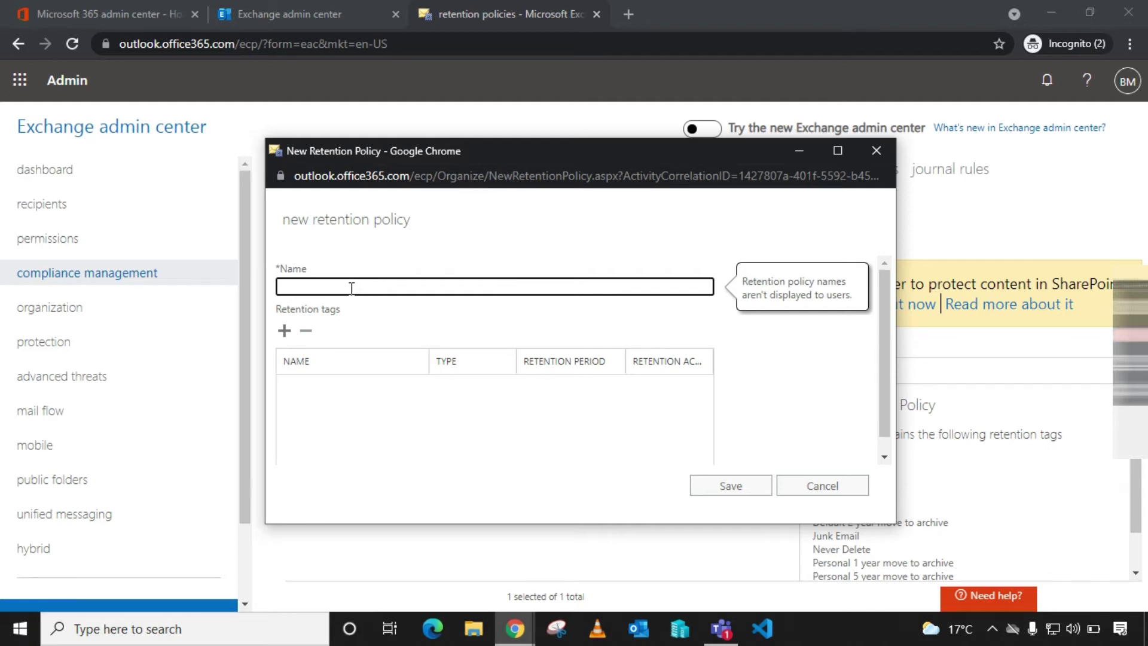
pyautogui.write('Archiving Custom')
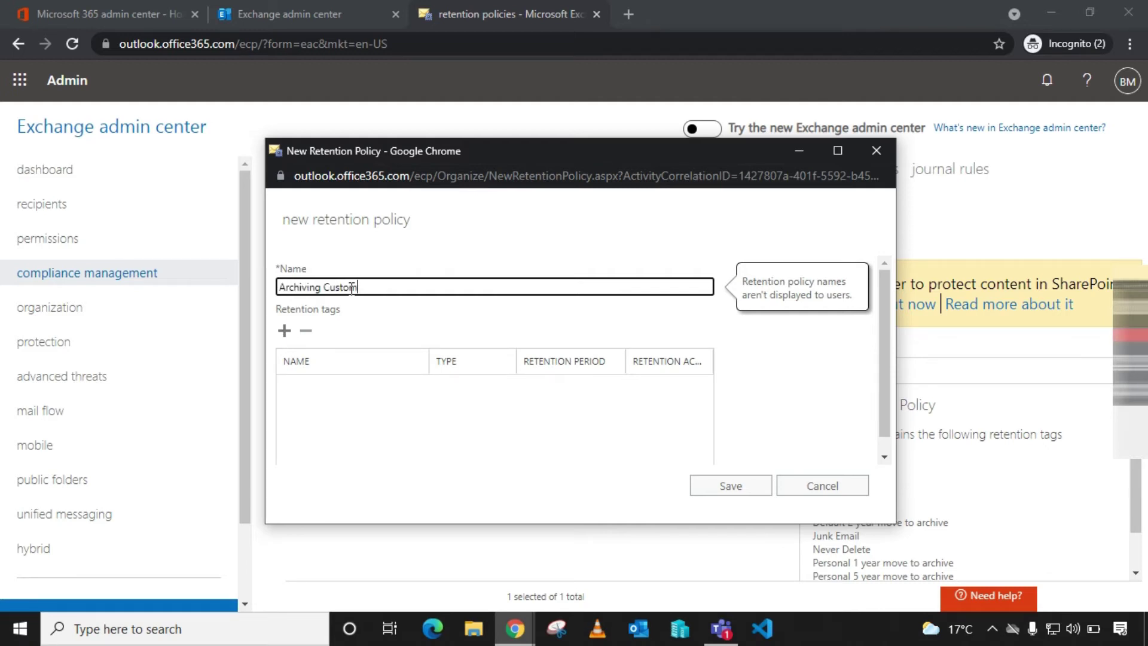
pyautogui.write(' Policy')
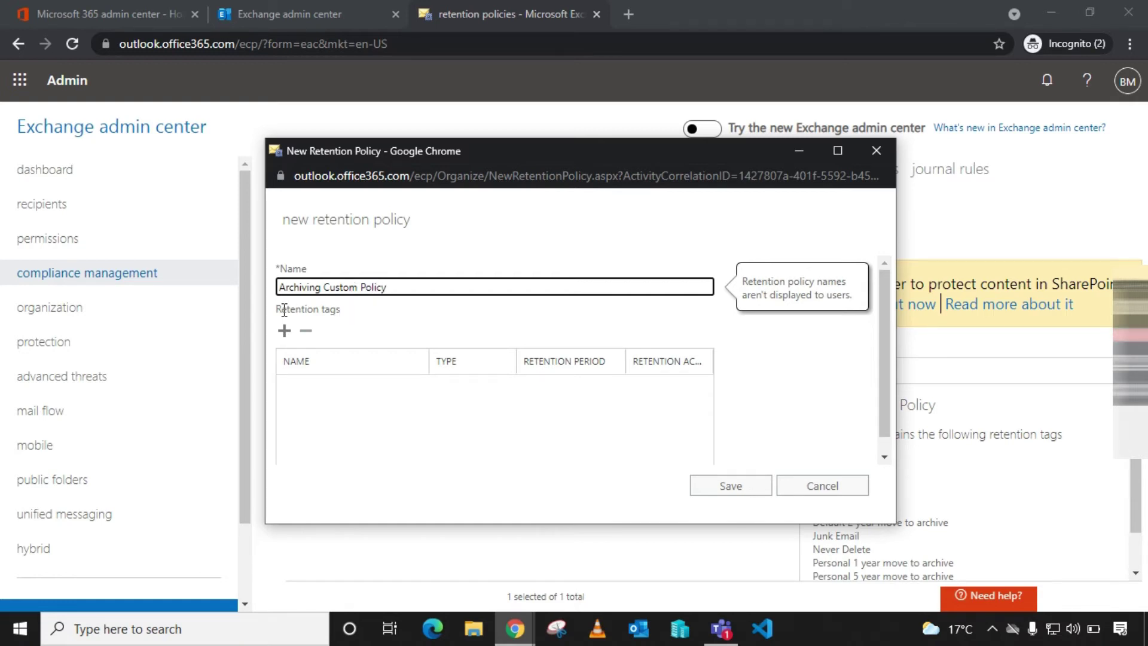
pyautogui.moveTo(277, 309); pyautogui.dragTo(334, 310)
pyautogui.click(273, 330)
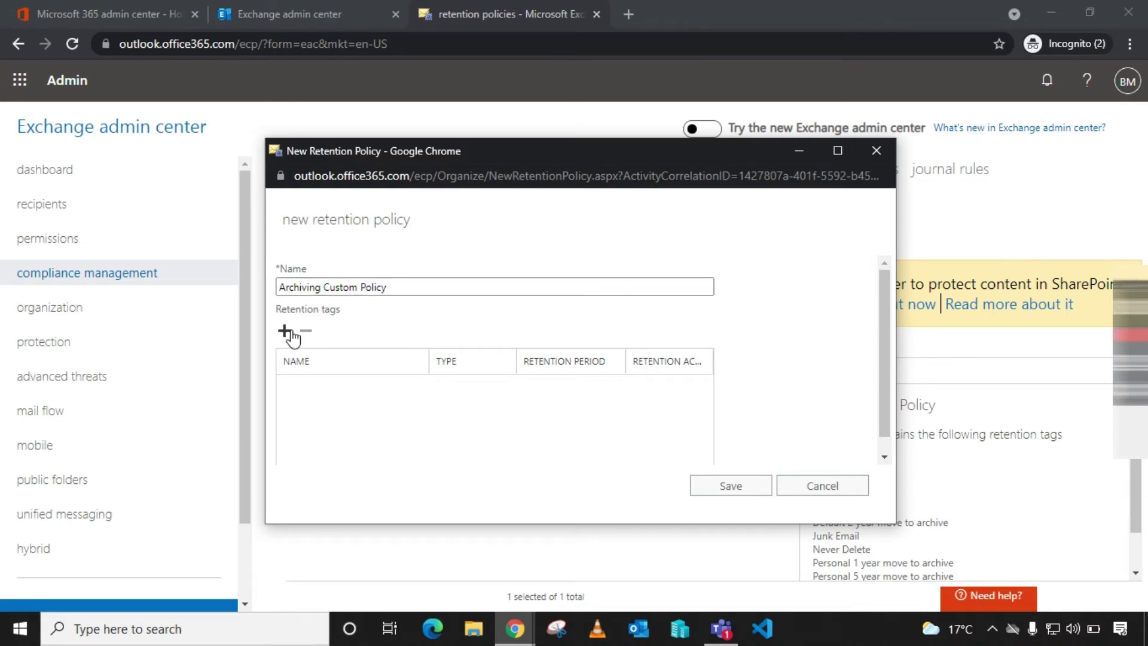
# Add the 2 Years Archive tag to the policy and save it.
pyautogui.click(291, 332)
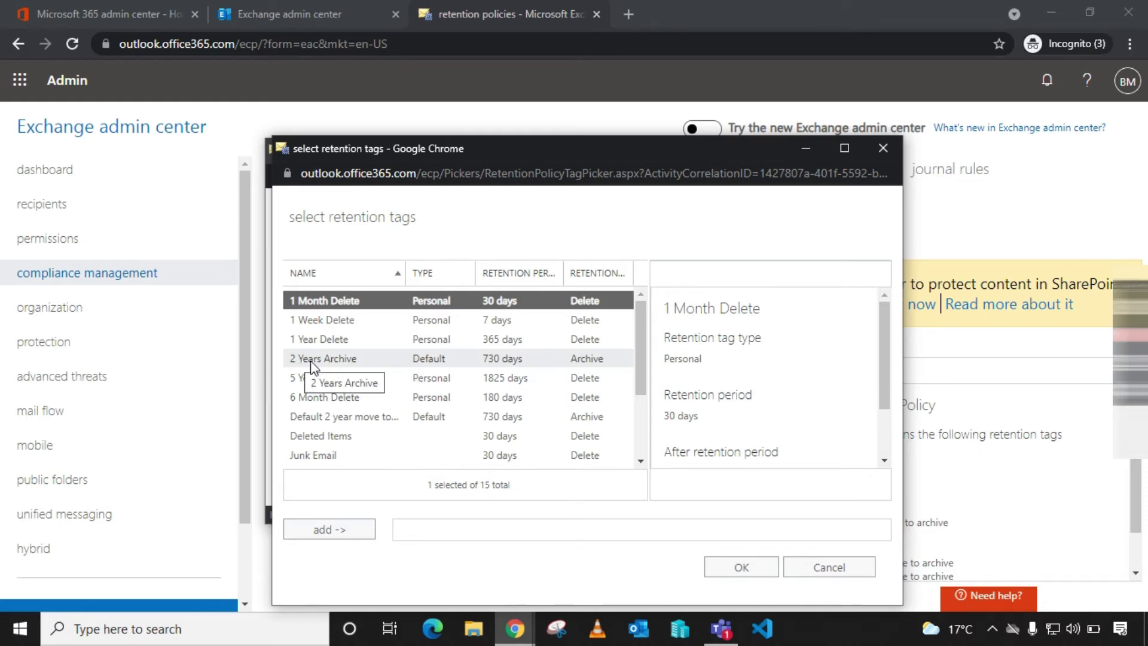
pyautogui.click(334, 359)
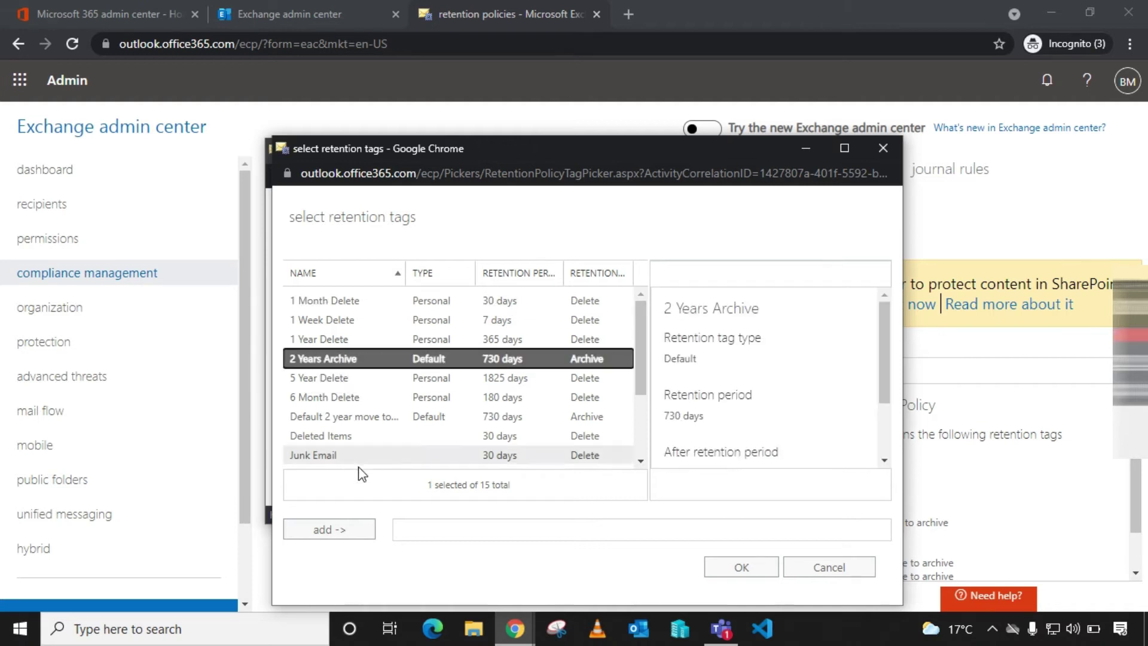
pyautogui.click(330, 529)
pyautogui.click(743, 567)
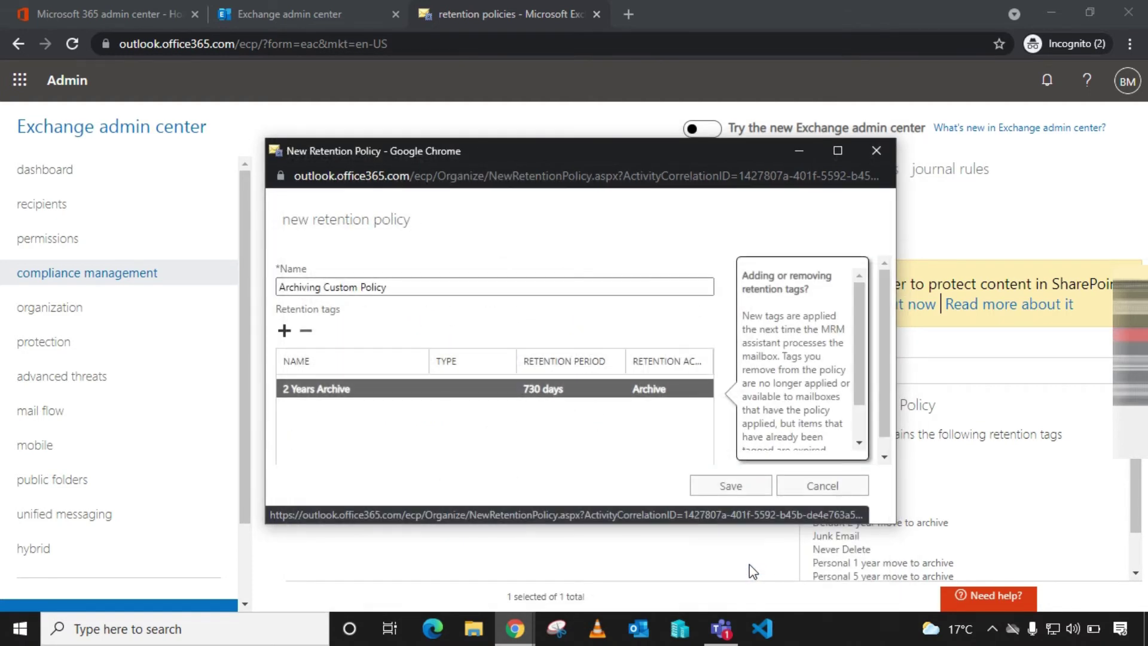
pyautogui.click(729, 486)
# Dismiss the success message and review the tags in Default MRM Policy.
pyautogui.click(690, 433)
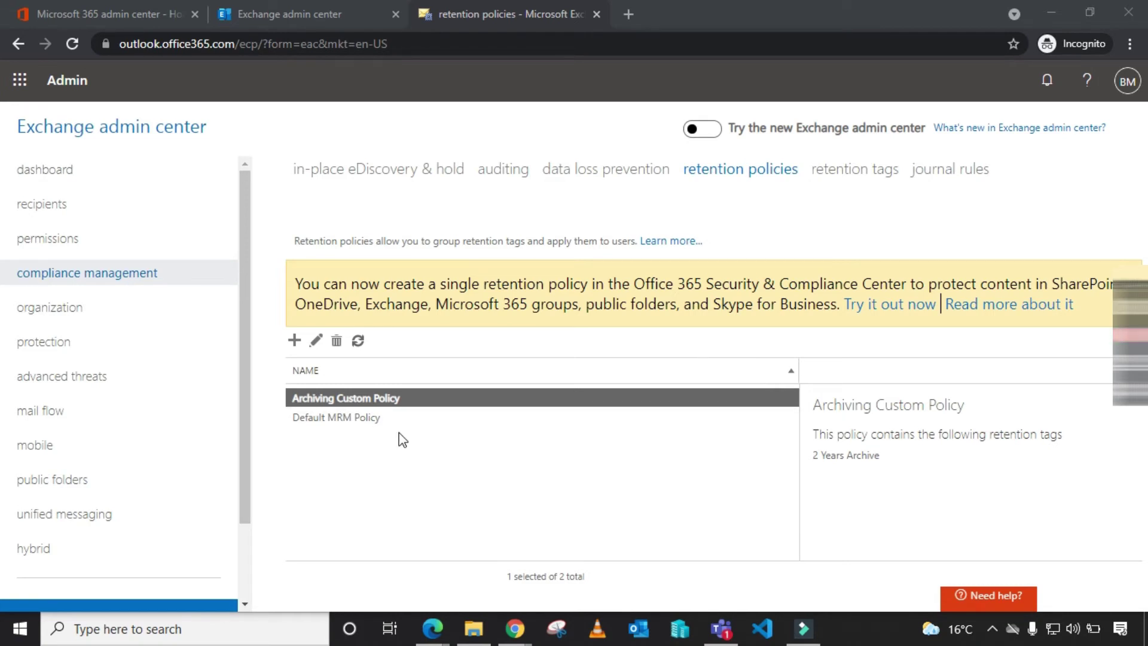
pyautogui.click(381, 424)
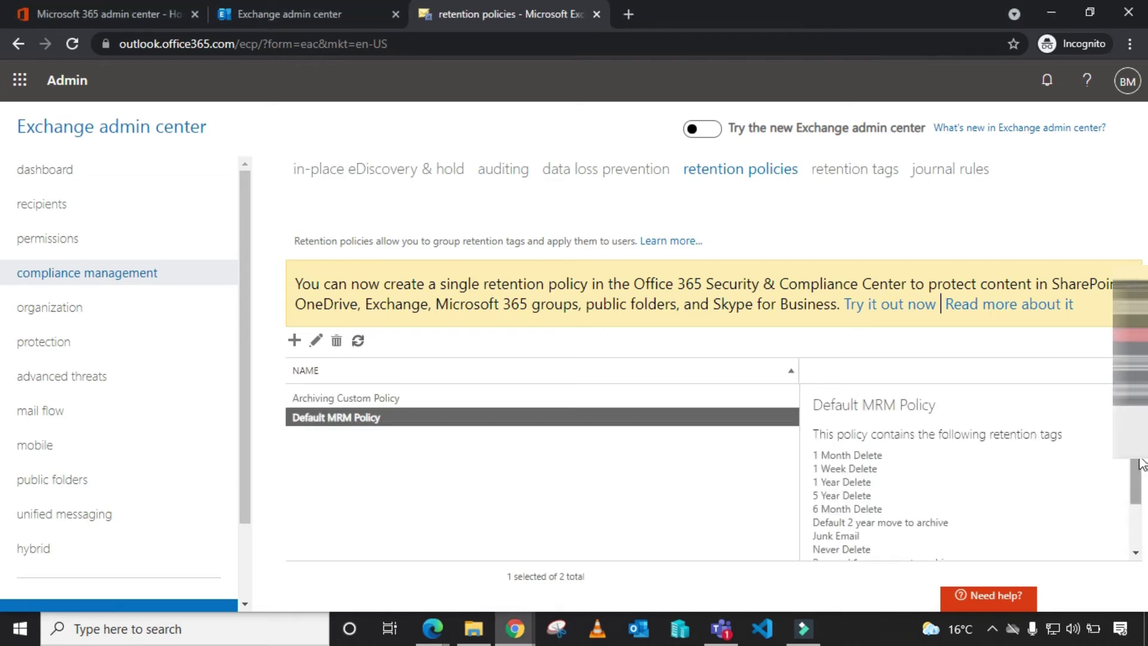
pyautogui.scroll(-1, 1141, 499)
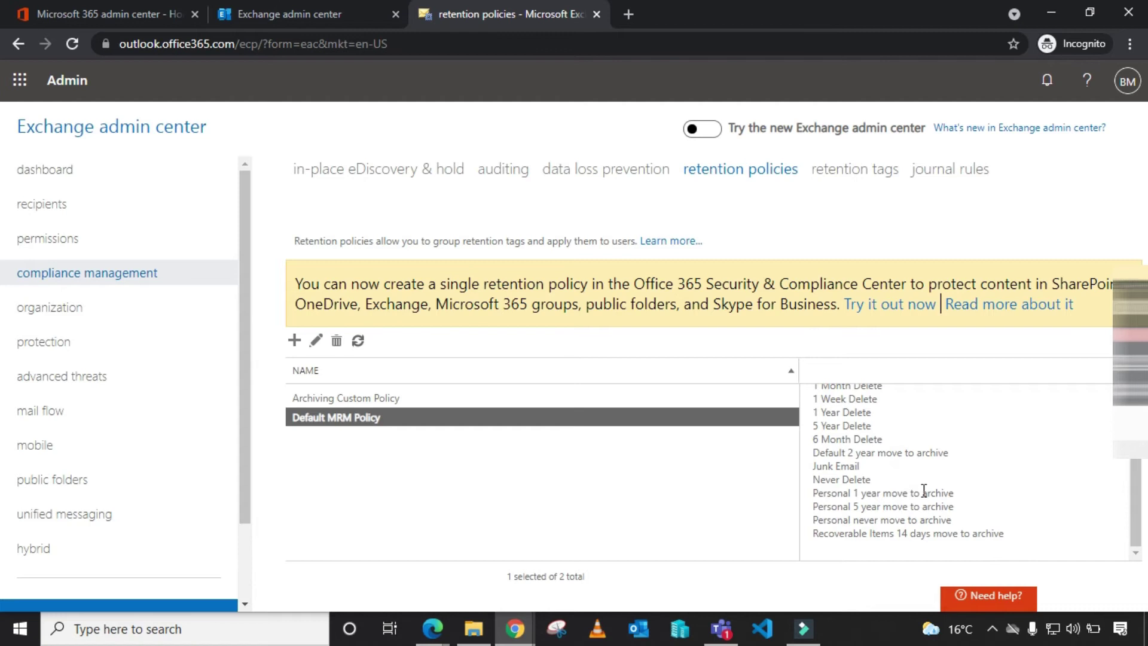
# Inspect Archiving Custom Policy's details, highlighting its name and the 2 Years Archive tag.
pyautogui.click(453, 398)
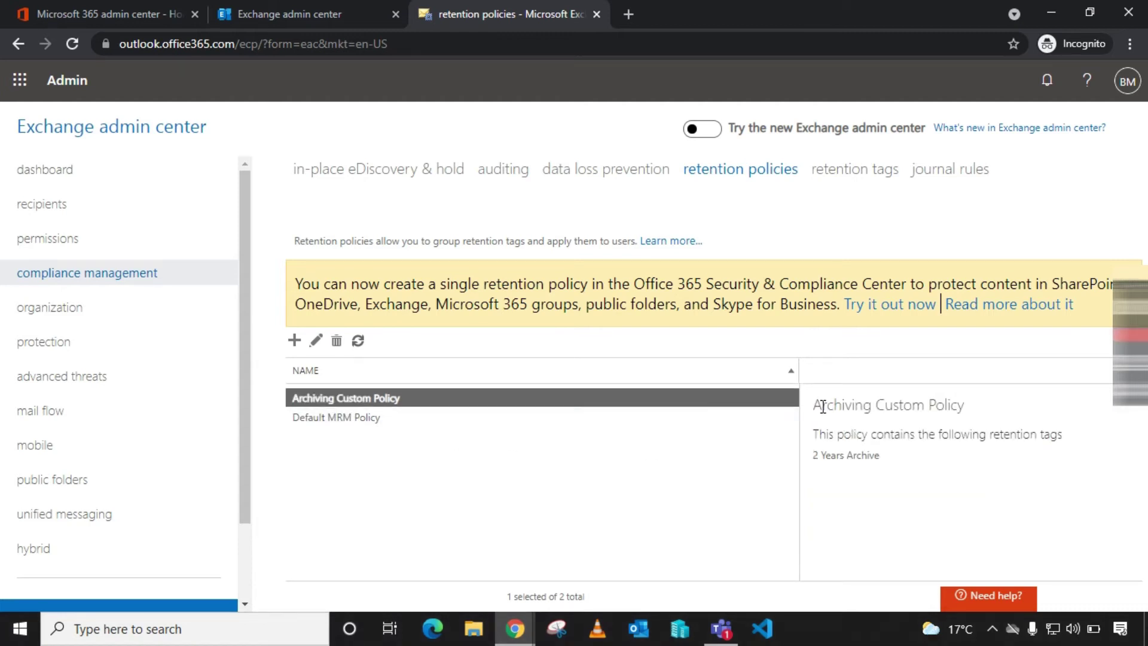
pyautogui.moveTo(816, 406); pyautogui.dragTo(947, 449)
pyautogui.click(904, 428)
pyautogui.moveTo(813, 456); pyautogui.dragTo(880, 459)
pyautogui.click(525, 467)
# Open the first user's mailbox from recipients > mailboxes and show its mailbox features.
pyautogui.click(56, 206)
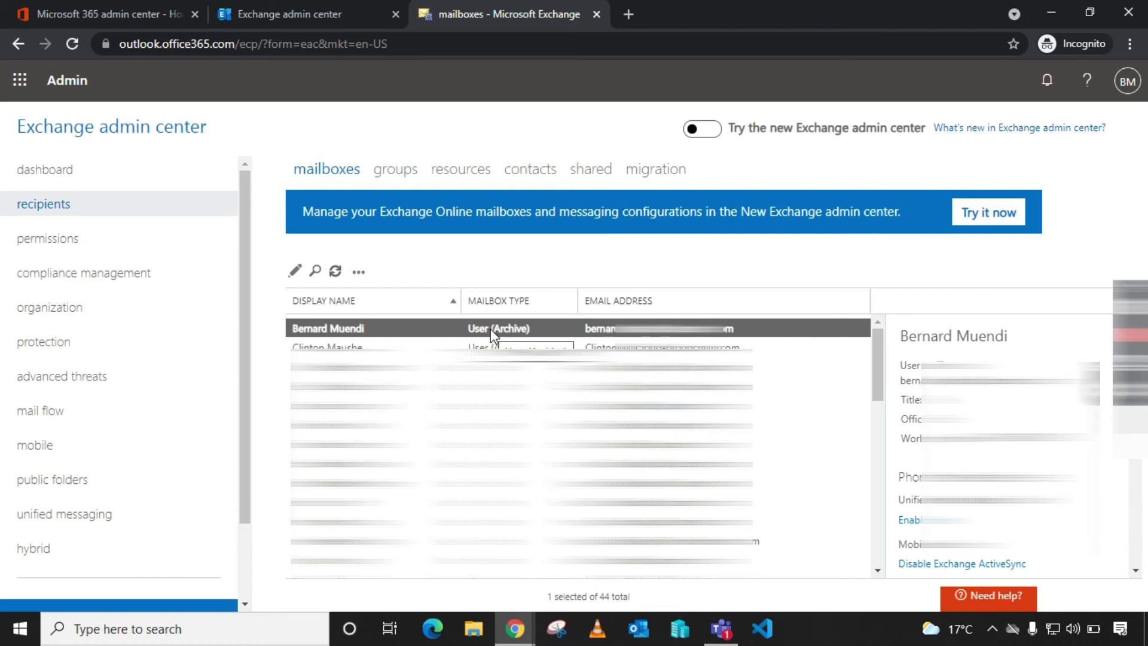
pyautogui.doubleClick(379, 328)
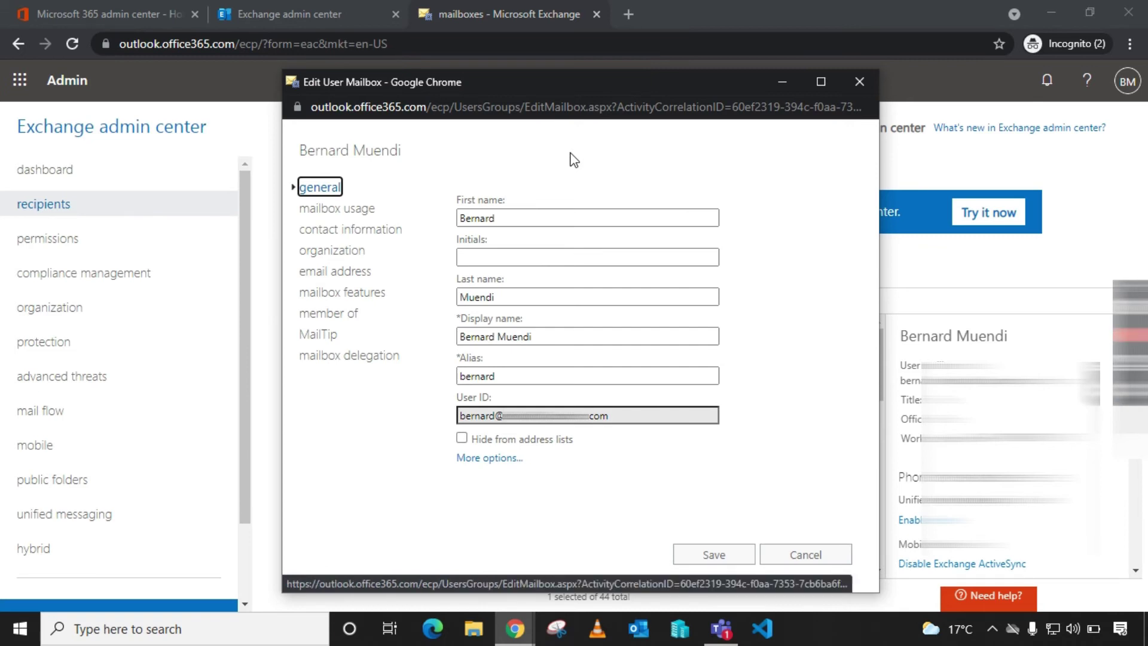
pyautogui.click(357, 292)
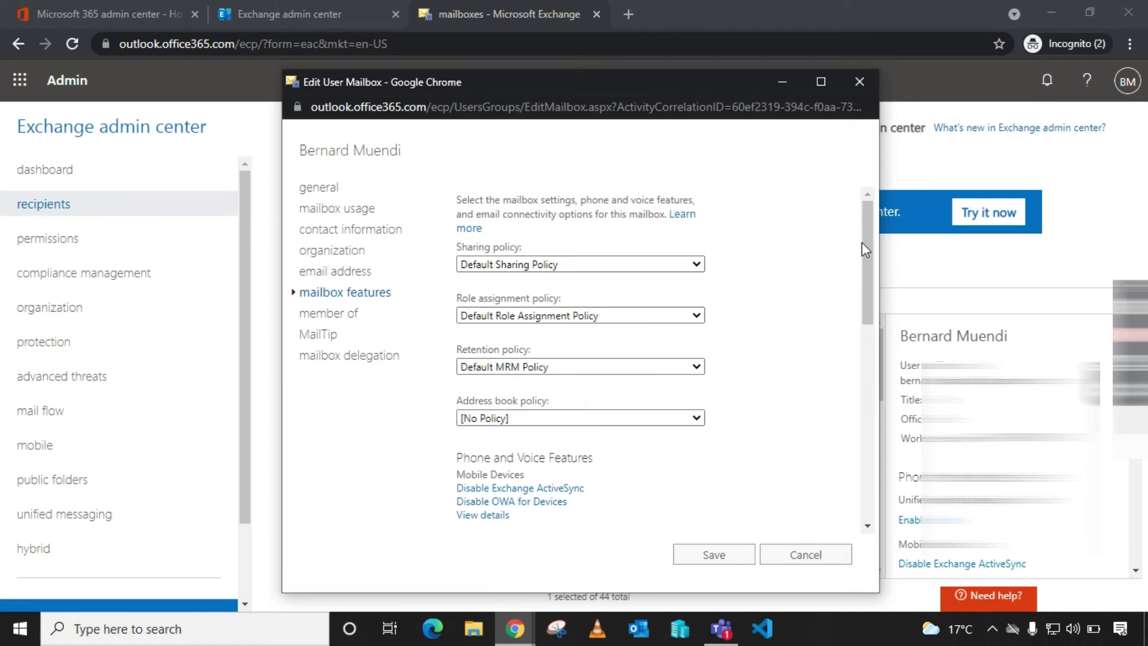
# Confirm archiving is enabled, then scroll back to the Default MRM Policy retention setting.
pyautogui.moveTo(864, 242); pyautogui.dragTo(873, 445)
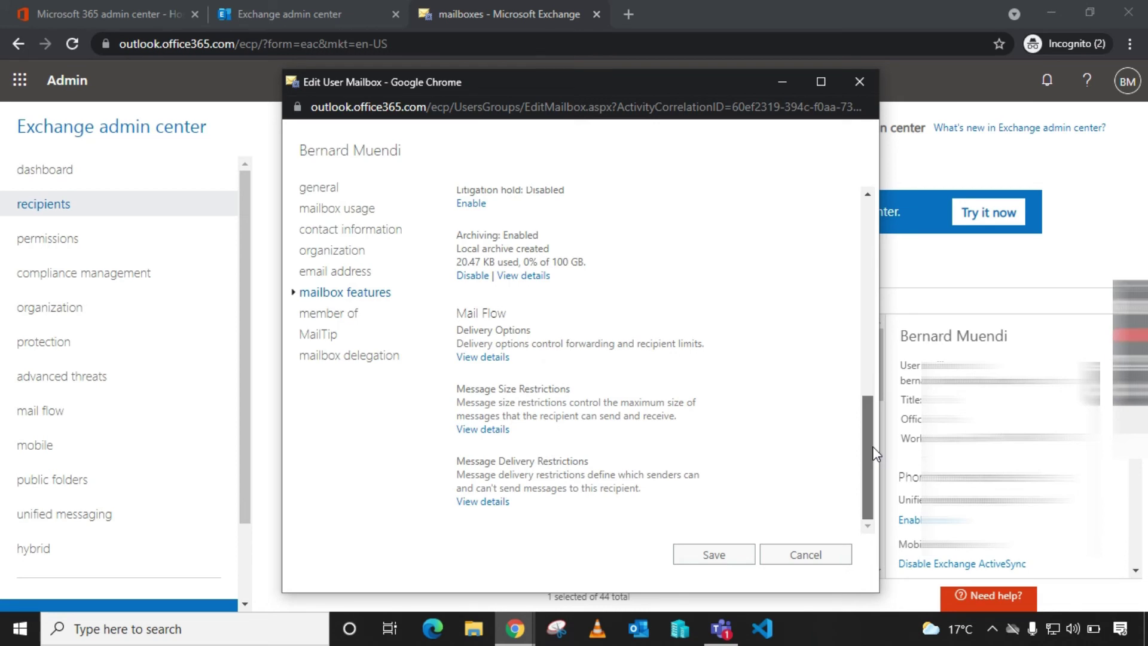
pyautogui.moveTo(873, 446); pyautogui.dragTo(873, 446)
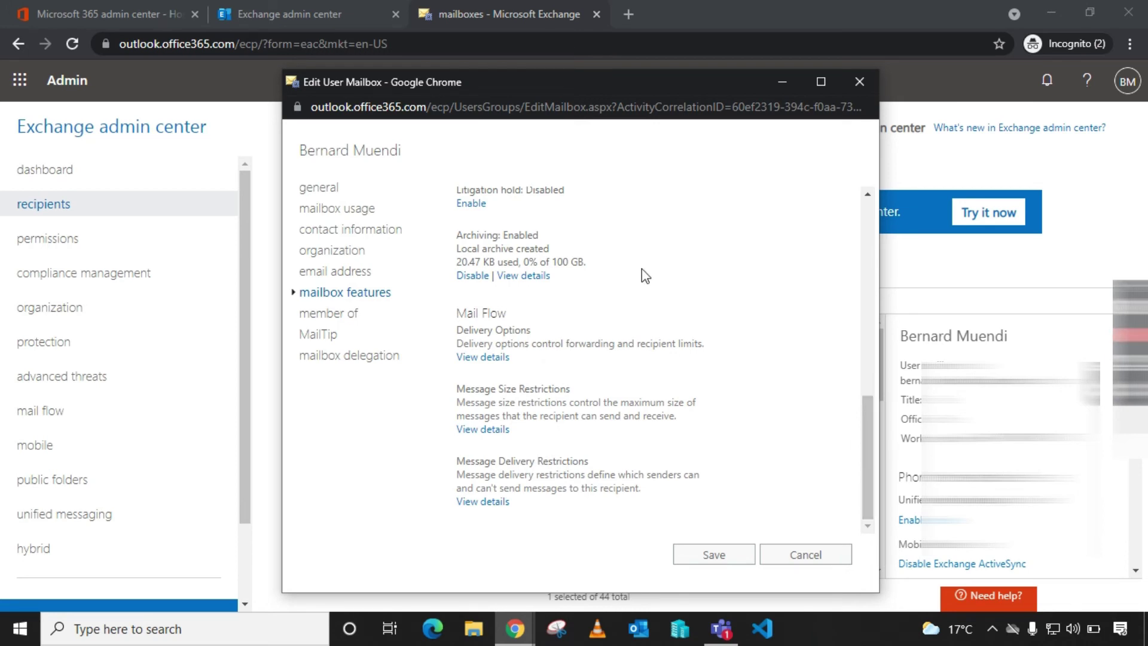
pyautogui.moveTo(456, 235); pyautogui.dragTo(617, 244)
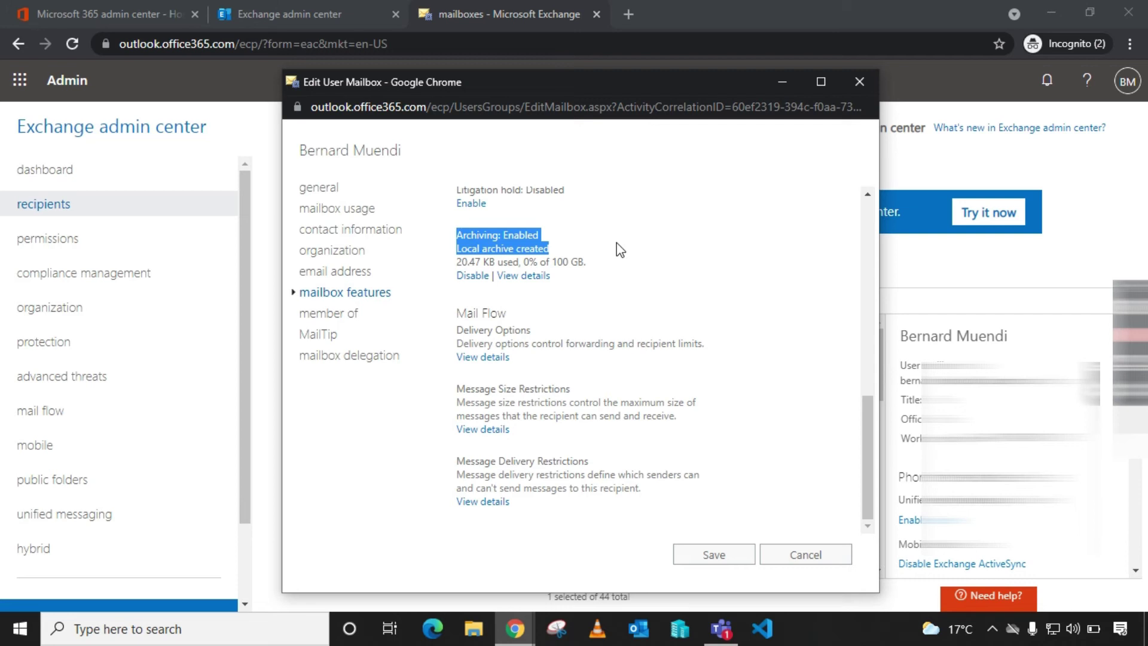
pyautogui.click(608, 261)
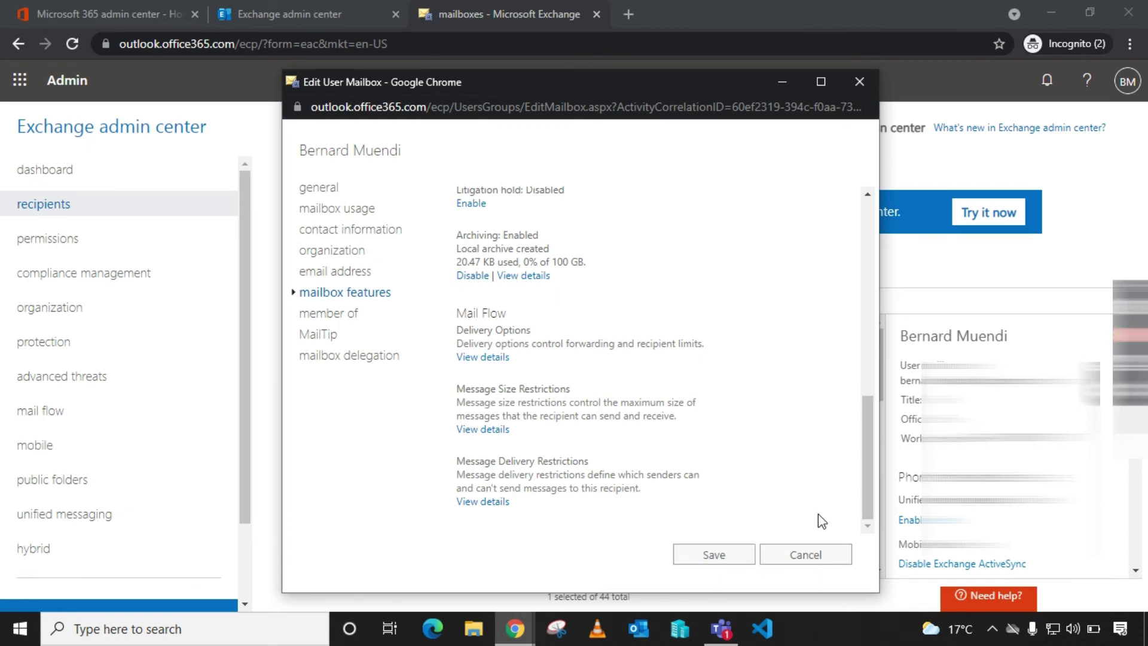
pyautogui.moveTo(878, 472); pyautogui.dragTo(804, 361)
pyautogui.click(789, 373)
pyautogui.moveTo(862, 470); pyautogui.dragTo(874, 256)
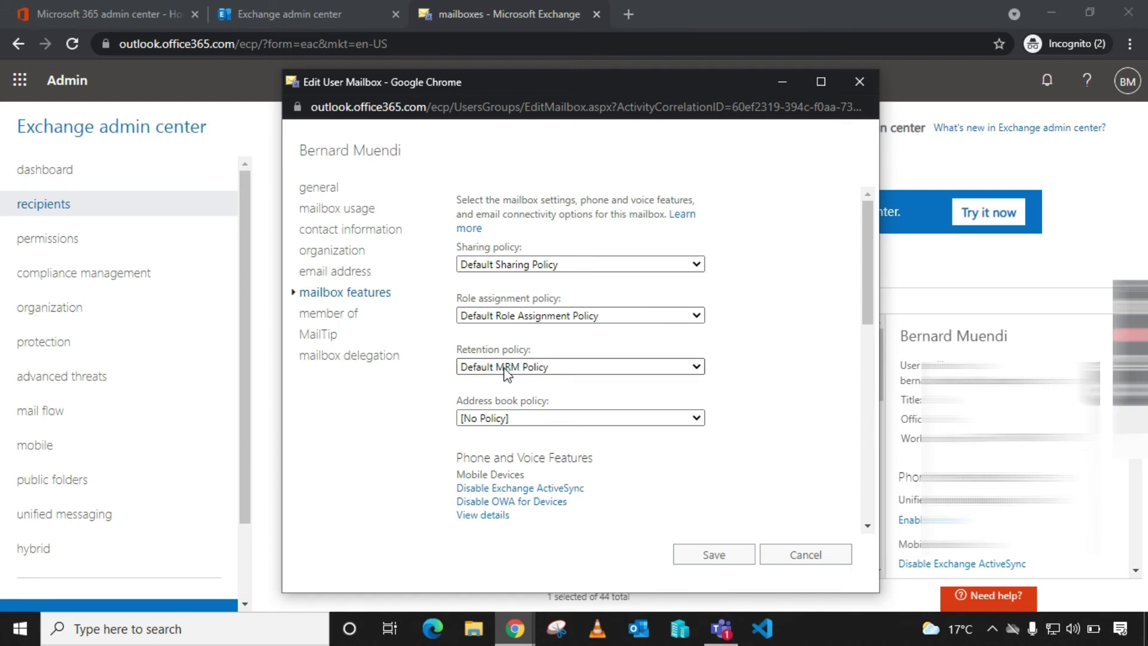
# Switch the user's retention policy from Default MRM Policy to Archiving Custom Policy and save.
pyautogui.click(565, 367)
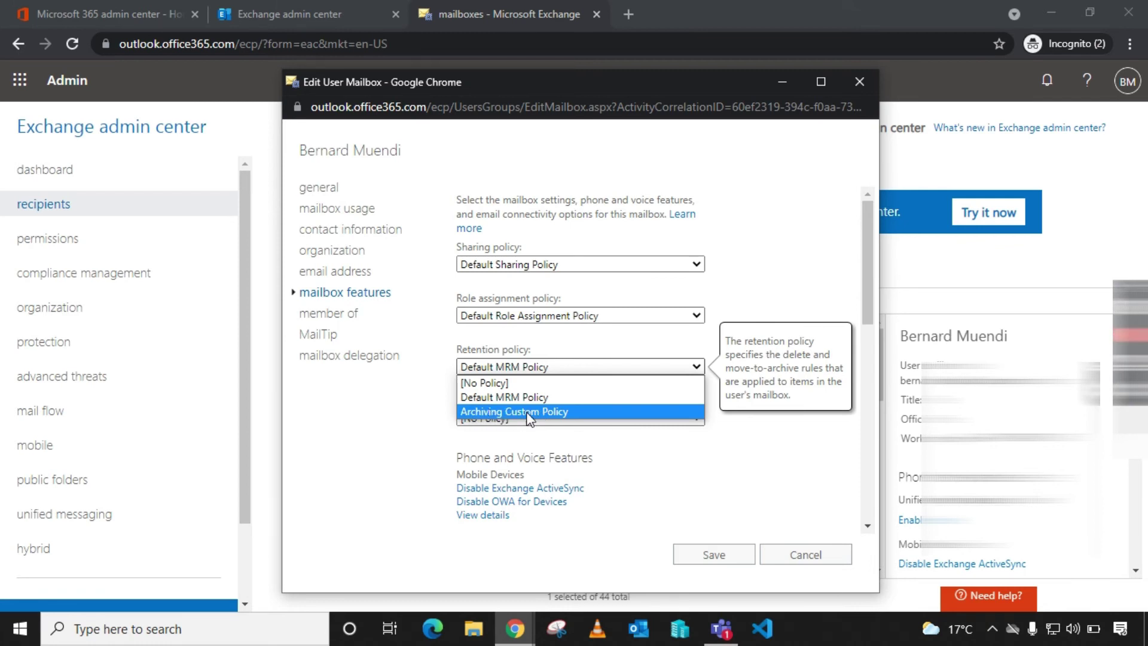
pyautogui.click(559, 411)
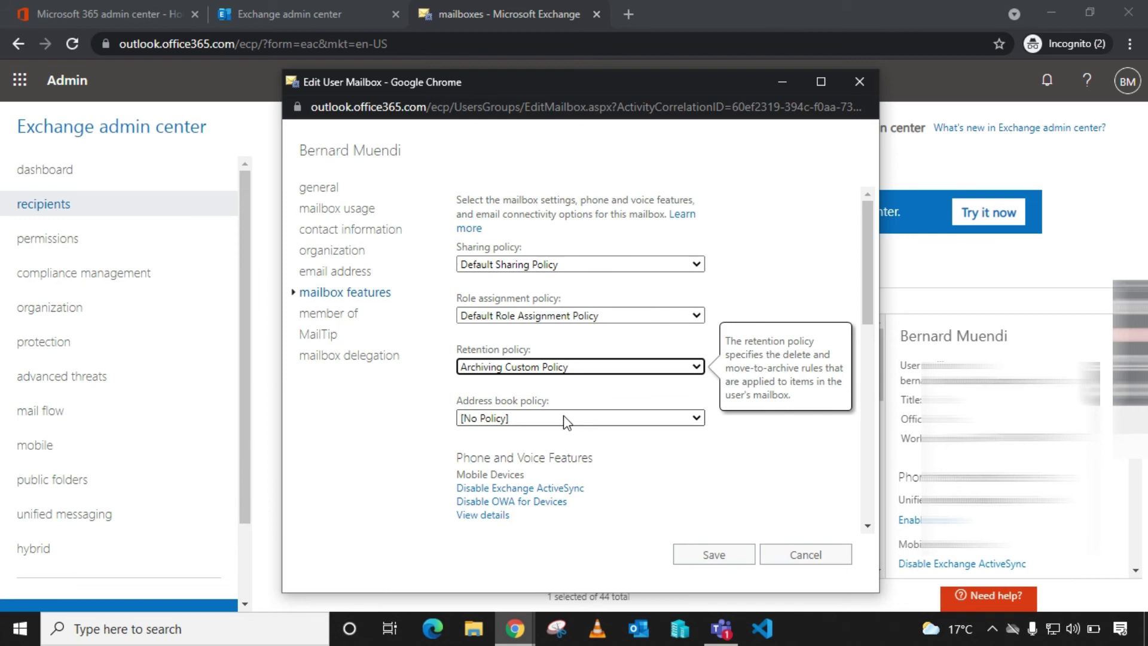
pyautogui.click(726, 554)
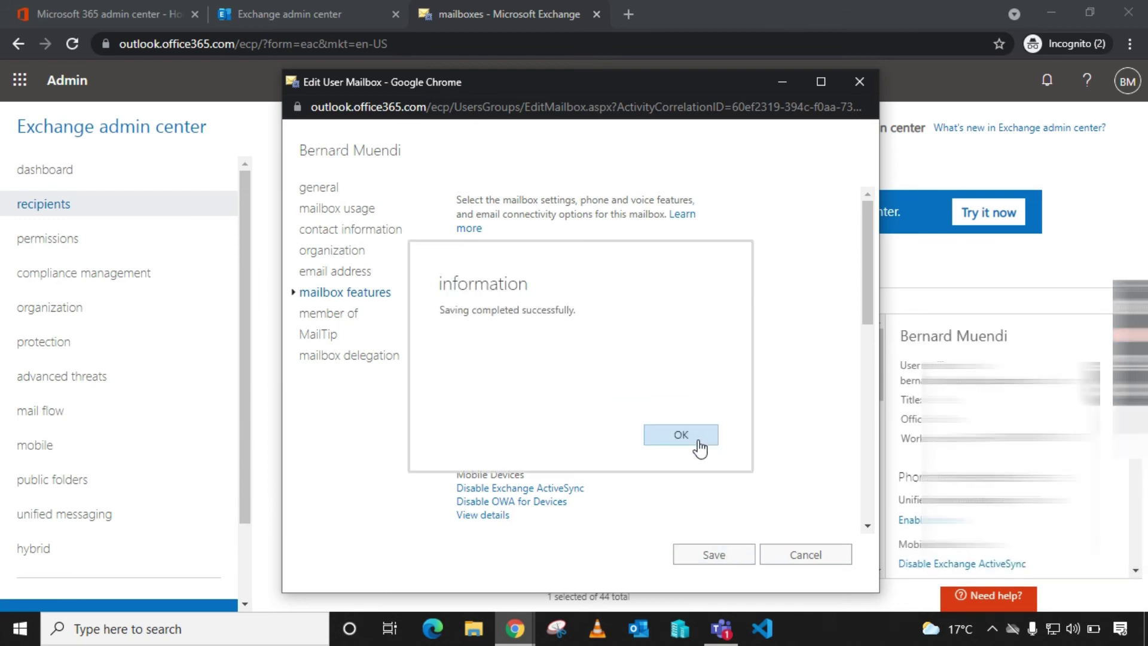
pyautogui.click(700, 448)
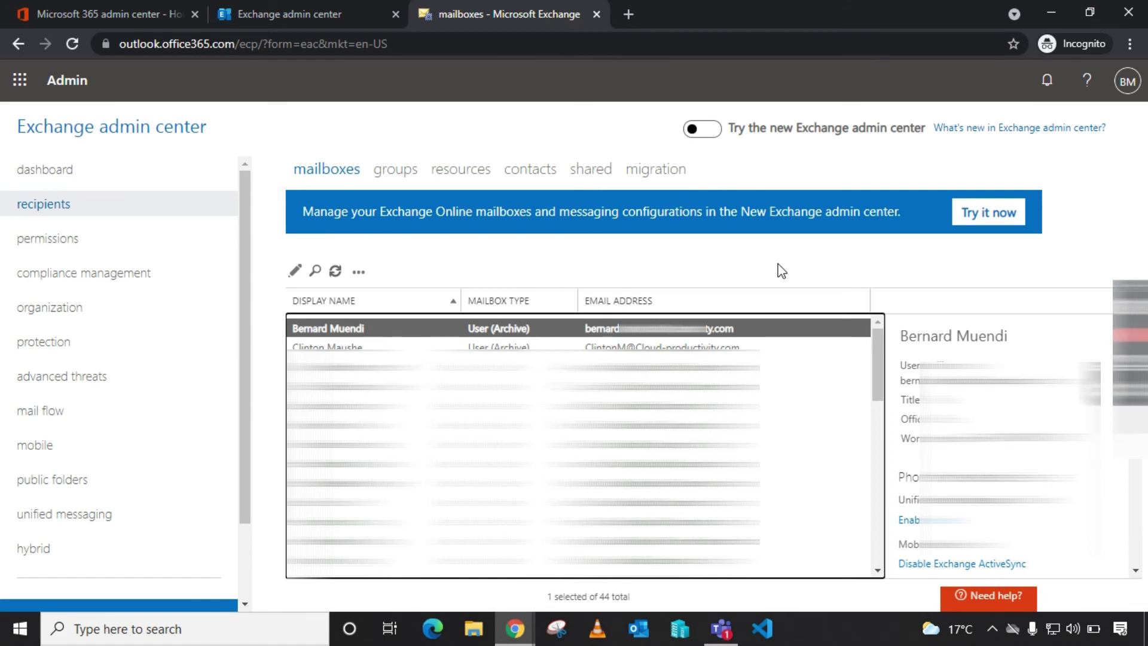
# Return to the retention policies page under compliance management.
pyautogui.click(99, 279)
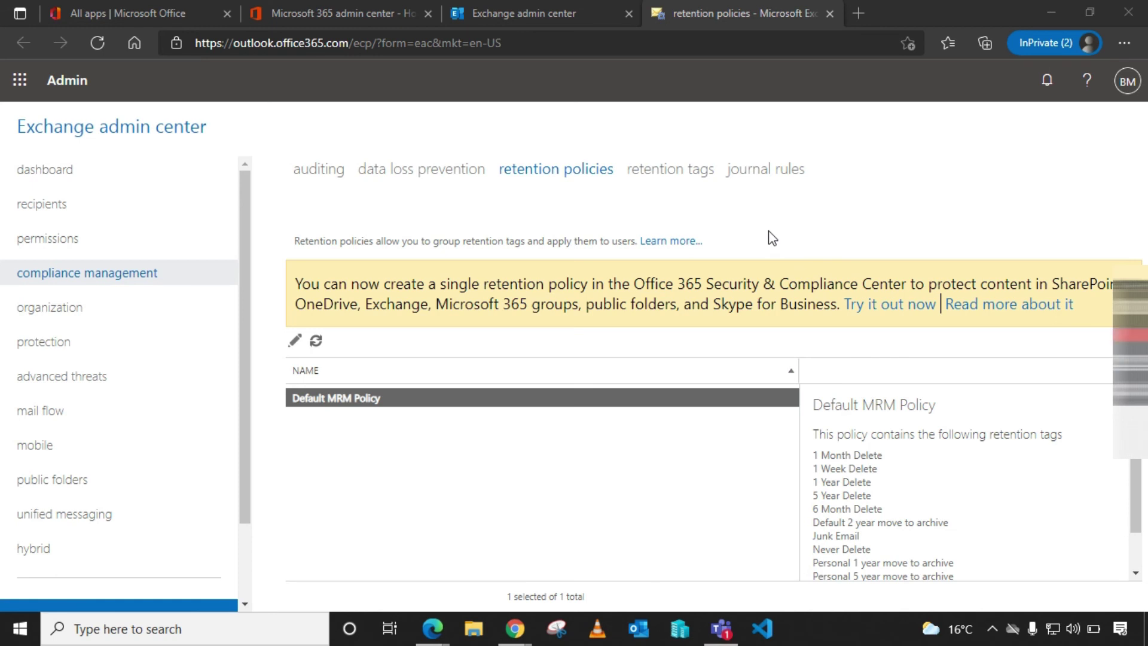
pyautogui.click(665, 173)
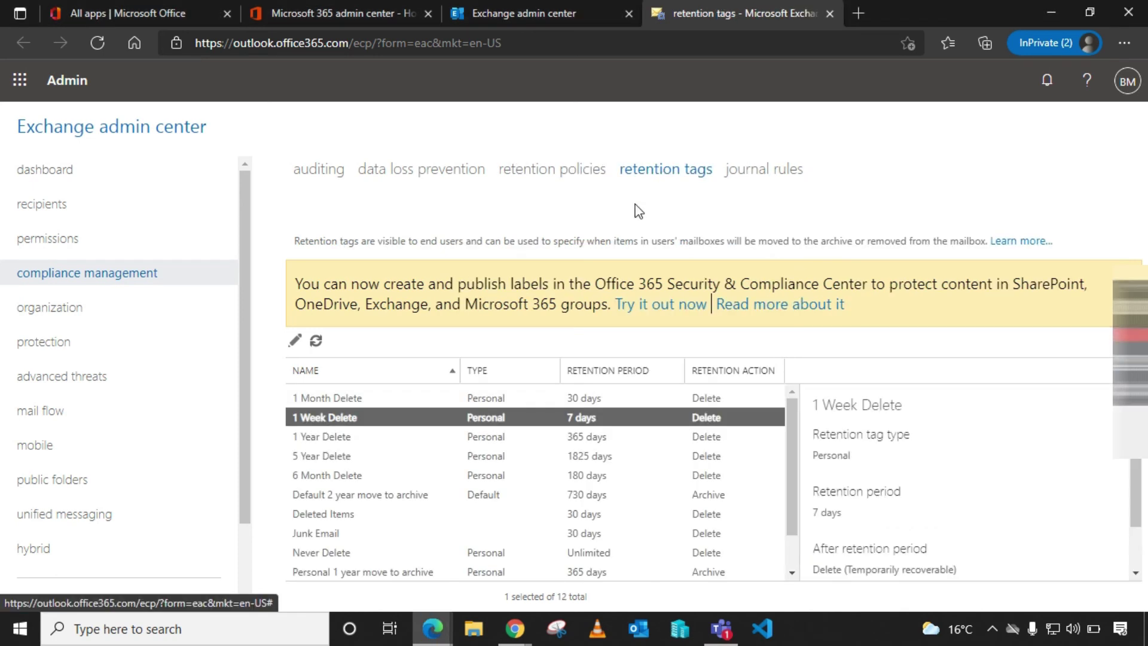
pyautogui.click(328, 399)
pyautogui.click(294, 340)
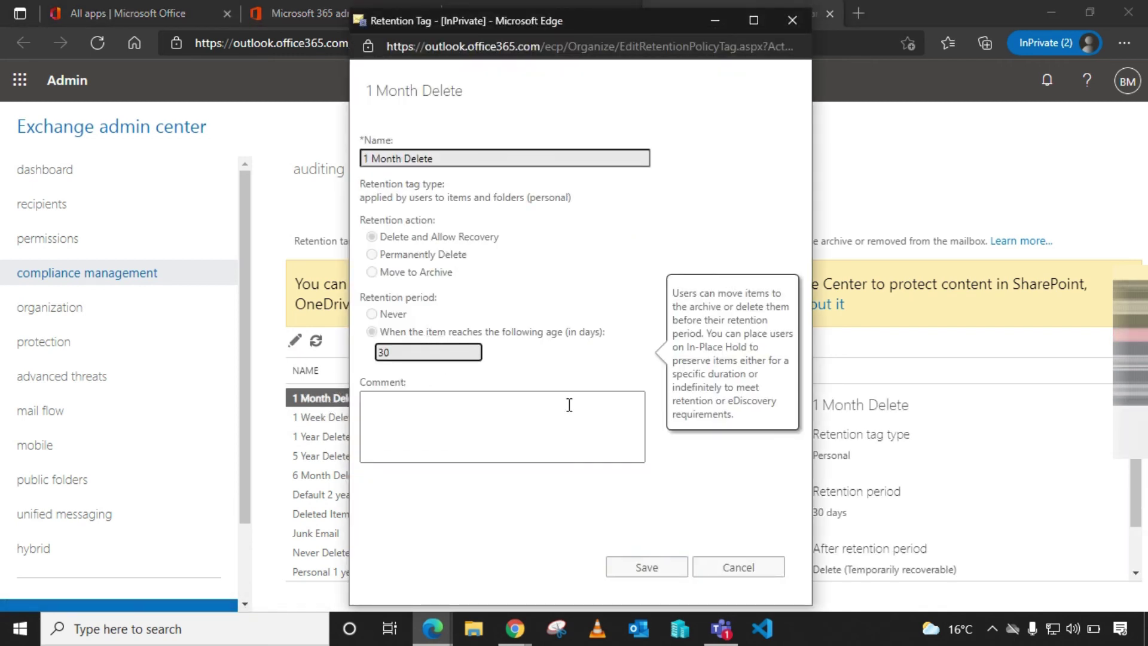
pyautogui.click(730, 569)
pyautogui.click(569, 173)
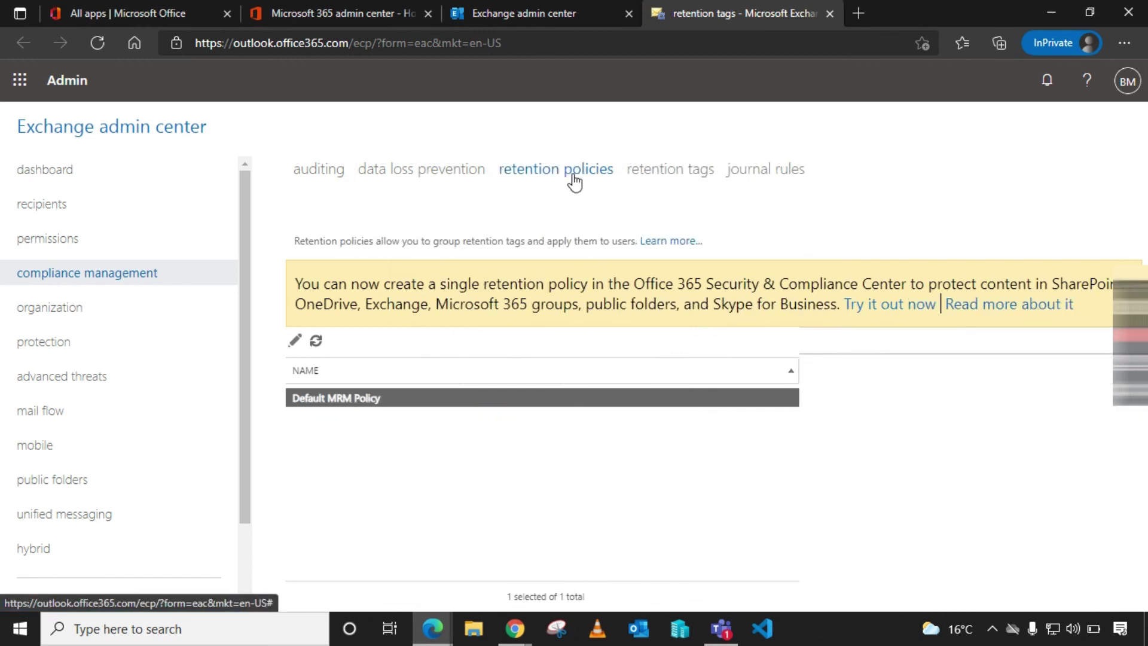